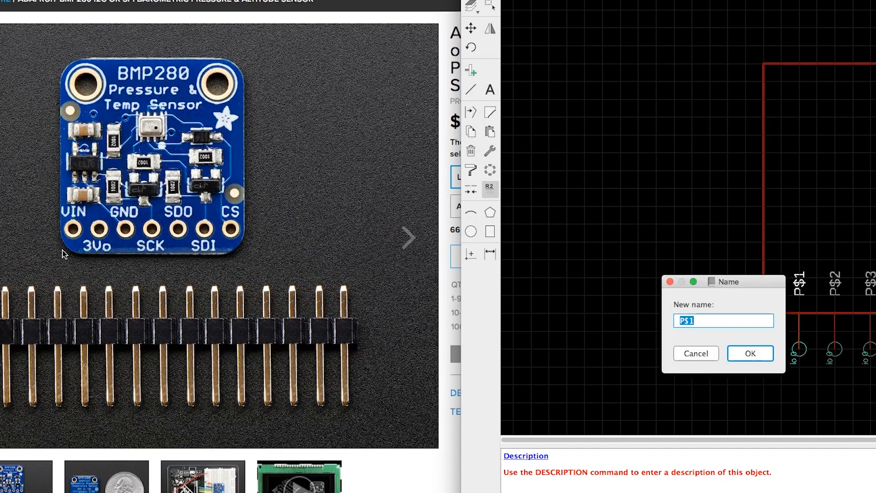
Name the first four symbol pins, from the outer end of the row, VIN, 3VO, GND and SCK.
key("Return")
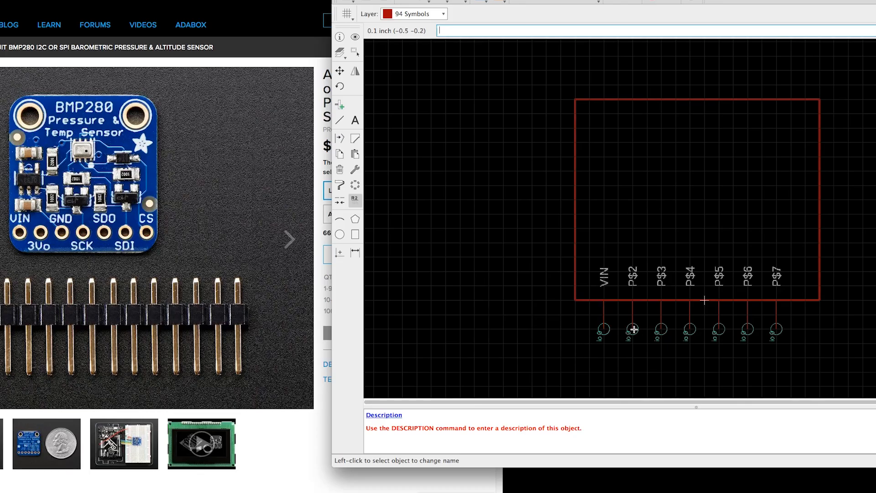
left_click(634, 329)
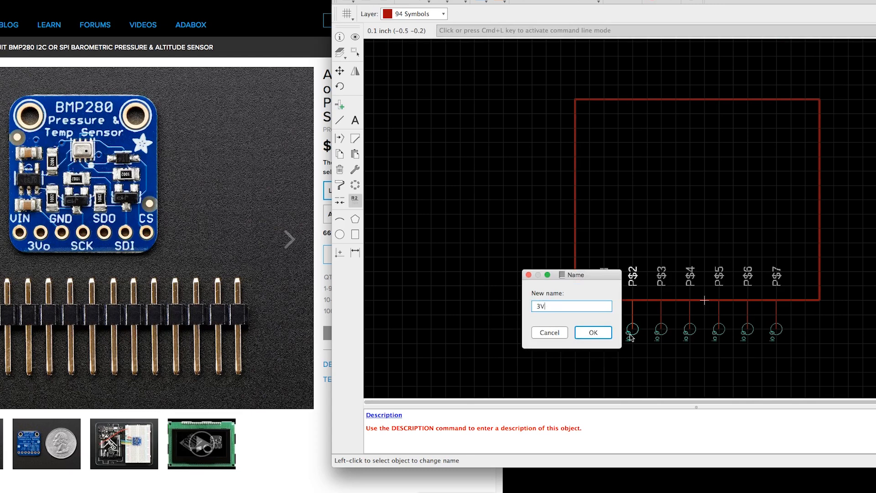
key("Return")
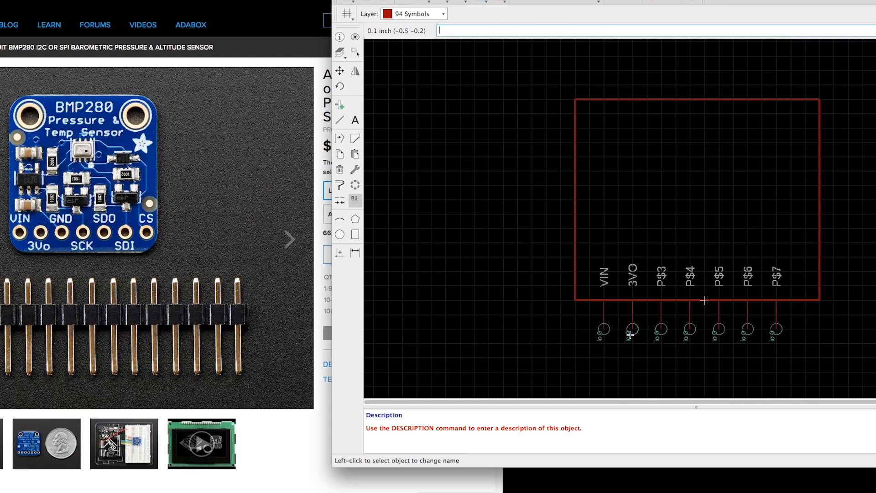
left_click(661, 329)
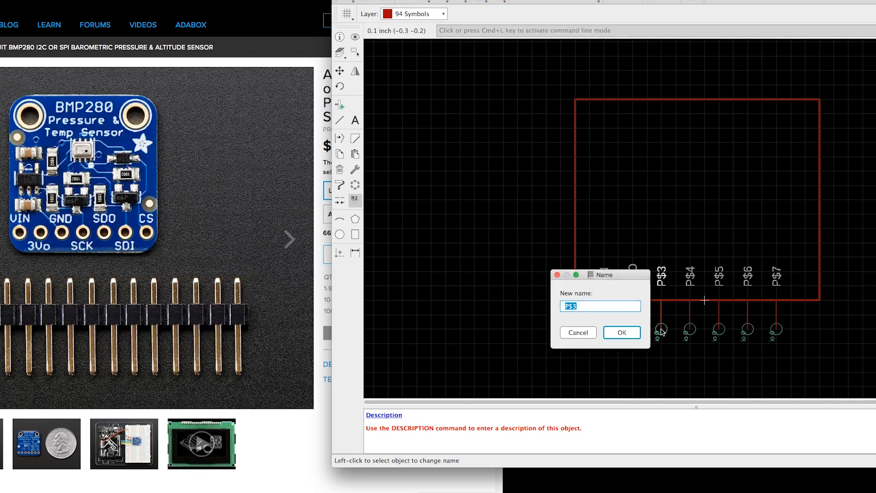
key("Return")
left_click(688, 335)
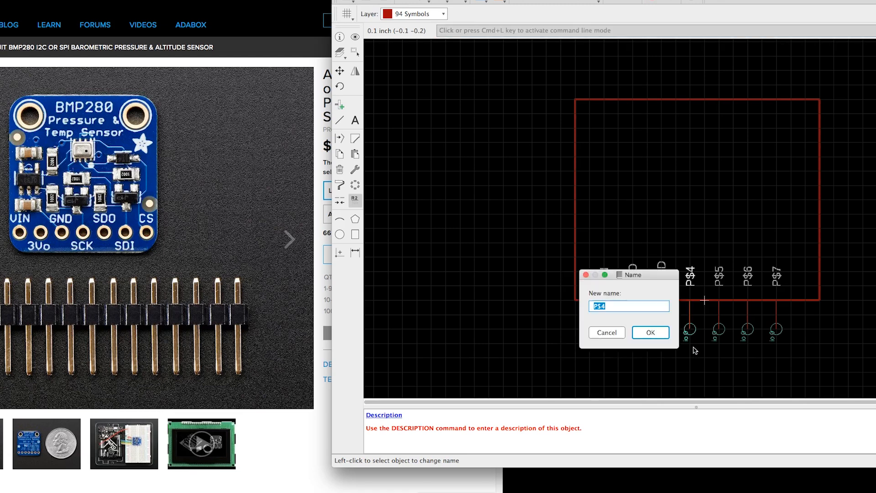
type("SCK")
key("Return")
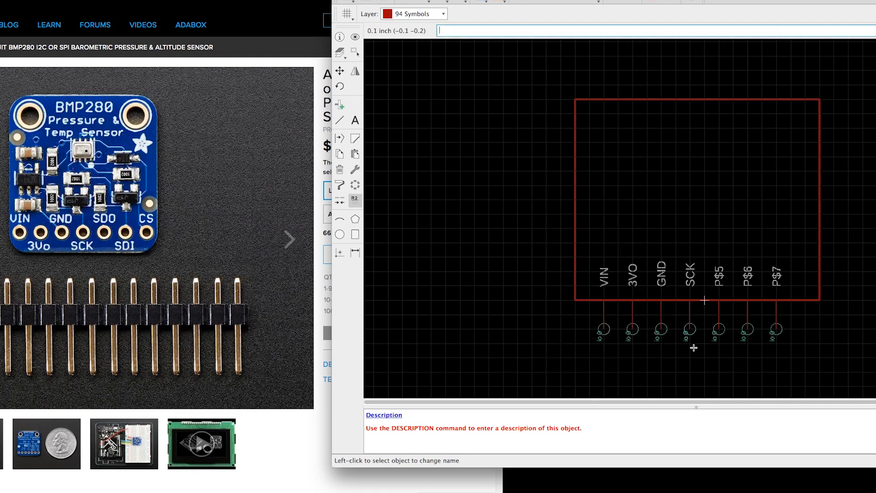
Name the remaining three symbol pins SDO, SDI and CS.
left_click(720, 334)
type("SD")
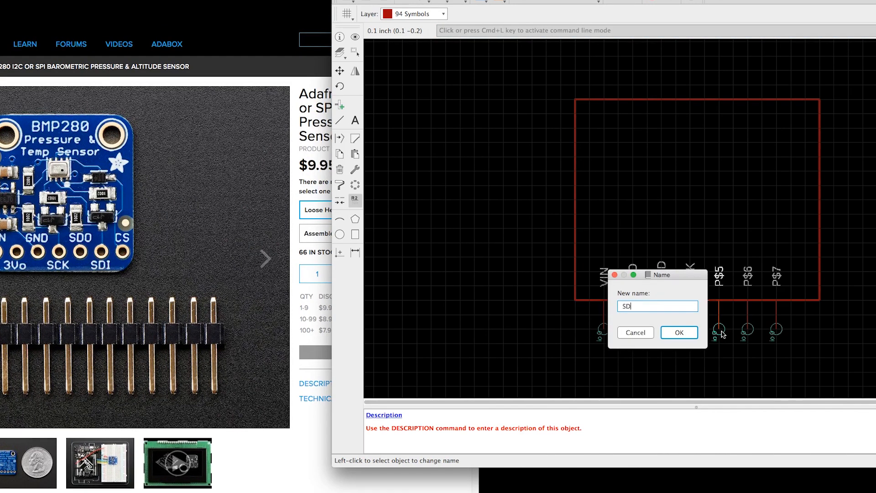
key("Return")
left_click(748, 330)
type("SDI")
key("Return")
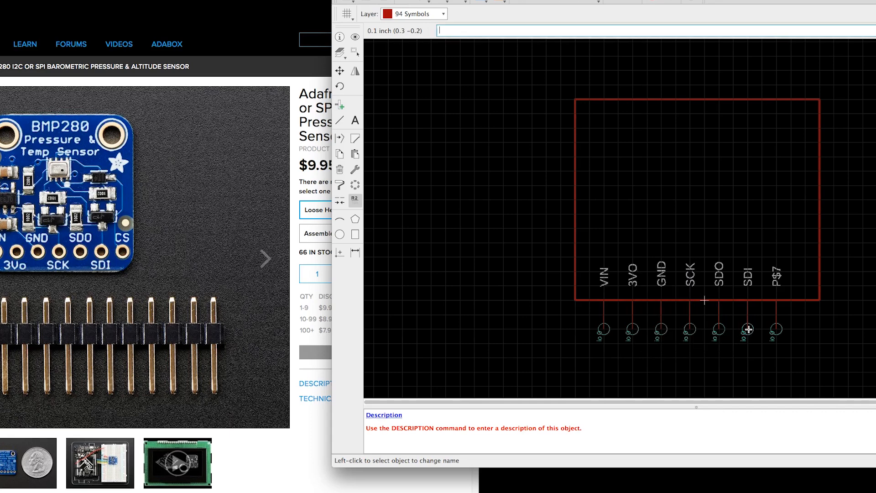
left_click(780, 334)
key("Return")
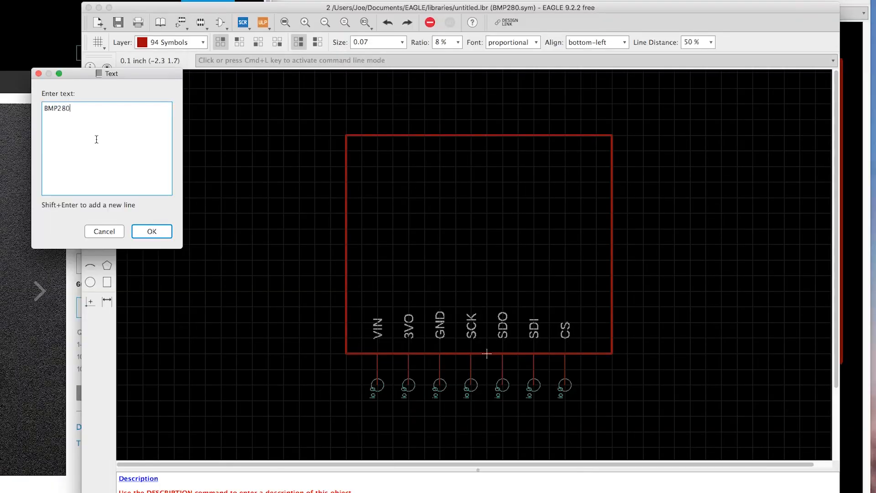
Add the text BMP280 at size 0.2 on the Symbols layer, inside the upper part of the symbol outline.
key("Return")
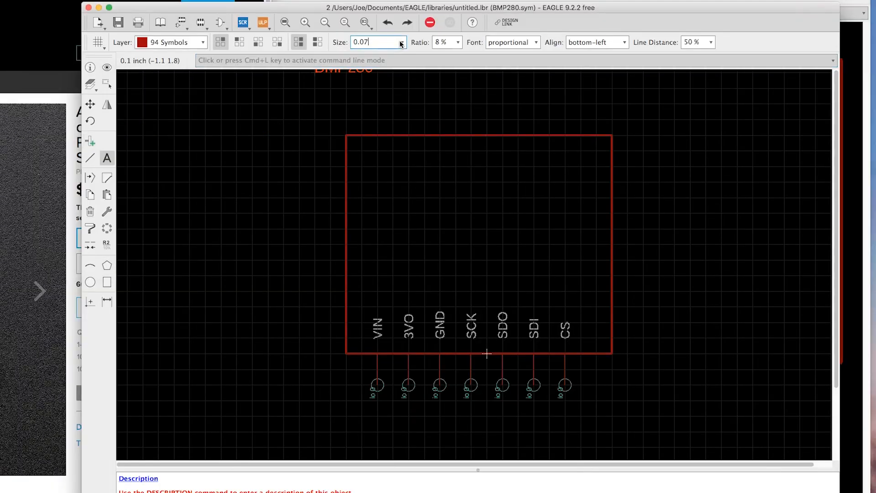
left_click(401, 42)
scroll(378, 138, "down", 3)
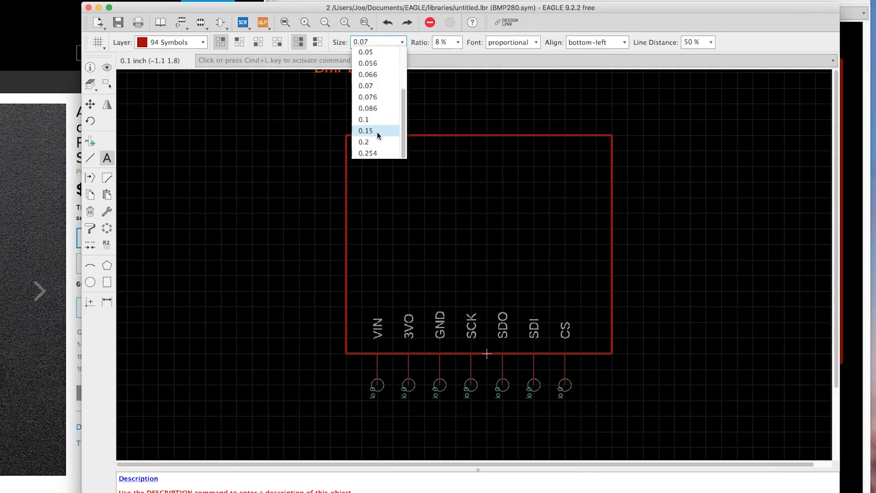
left_click(378, 142)
left_click(395, 198)
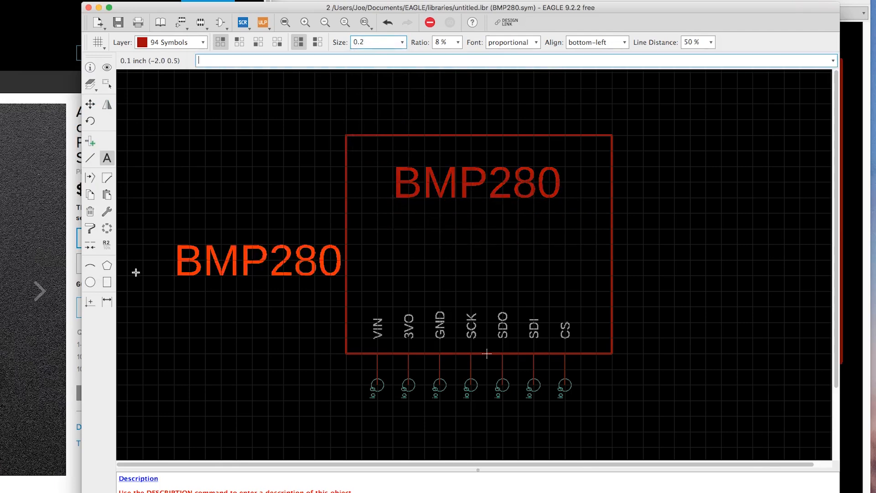
left_click(108, 158)
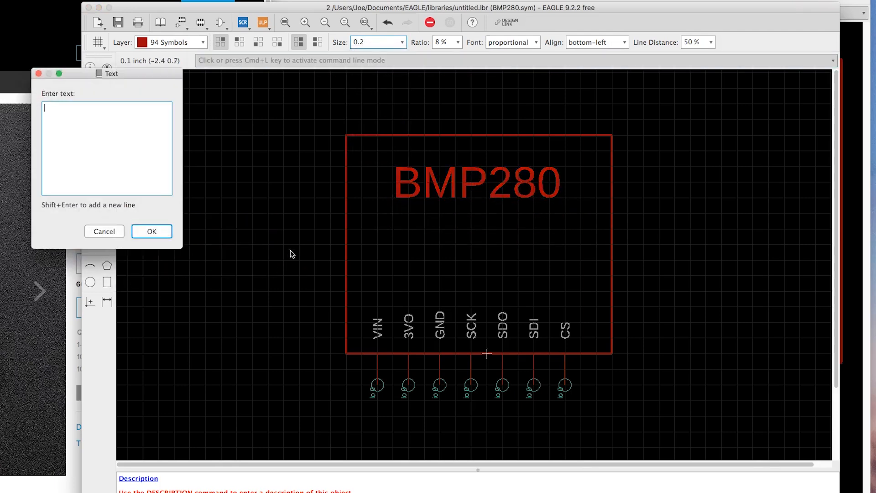
left_click(93, 232)
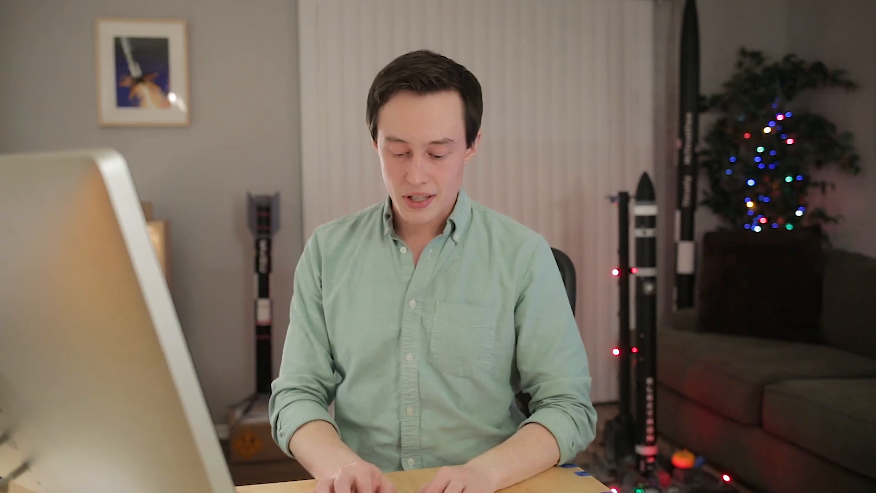
Create a new footprint named BMP280 in the library.
type("BMP280")
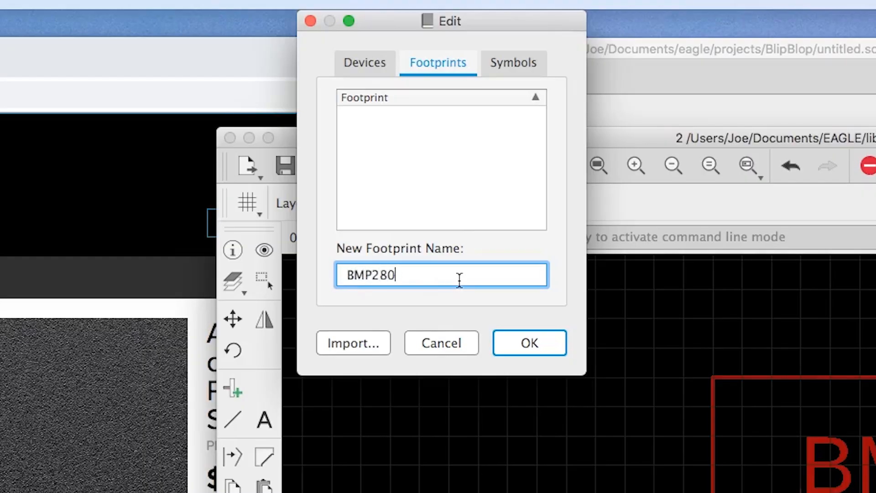
key("Return")
key("Return")
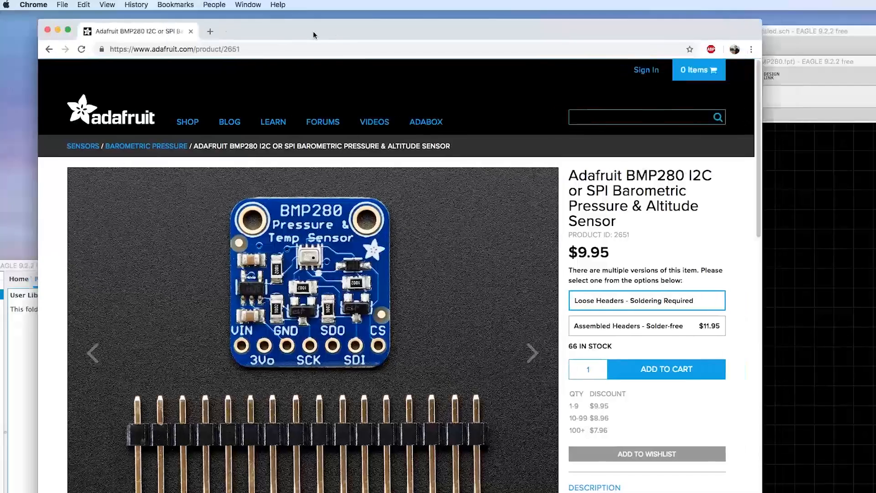
In the browser, follow the BMP280 product page's tutorial link to the EagleCAD PCB files on GitHub and download the repository.
left_click_drag(313, 31, 332, 31)
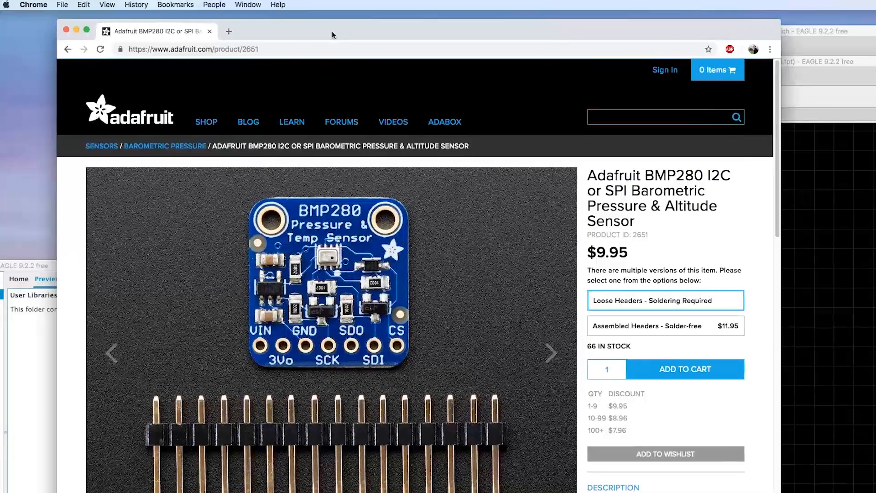
scroll(420, 390, "down", 1)
left_click(653, 490)
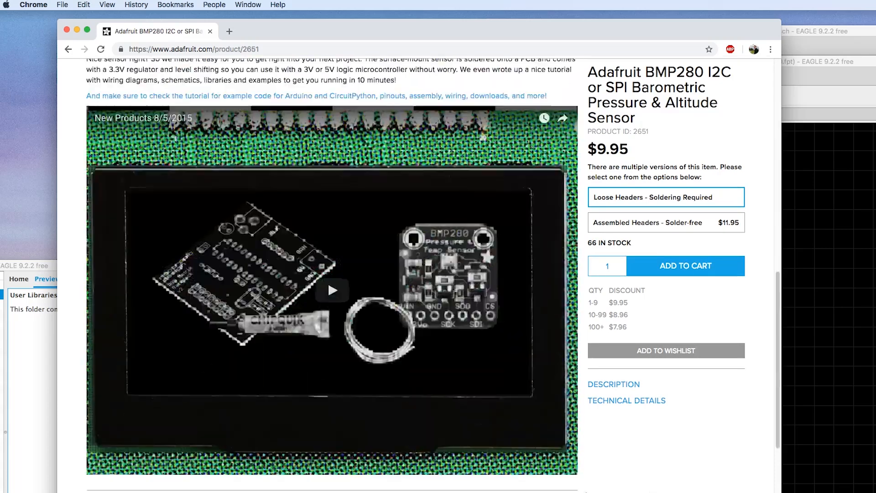
left_click(189, 164)
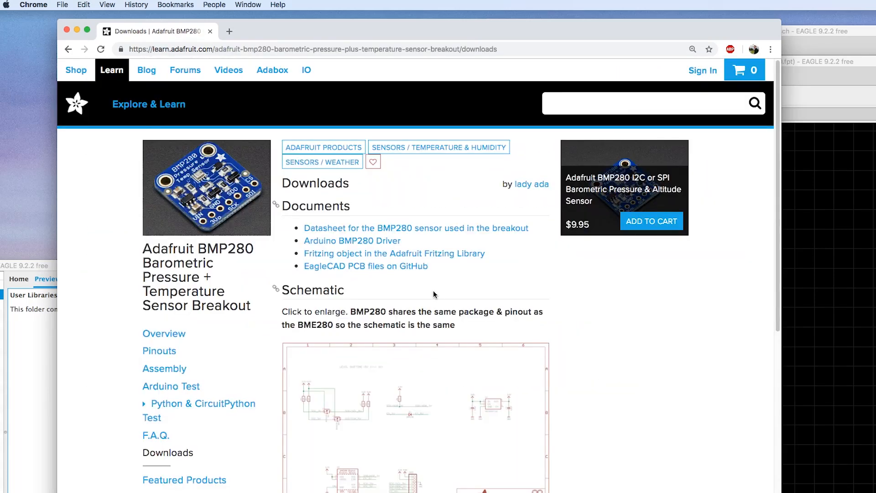
left_click(326, 267)
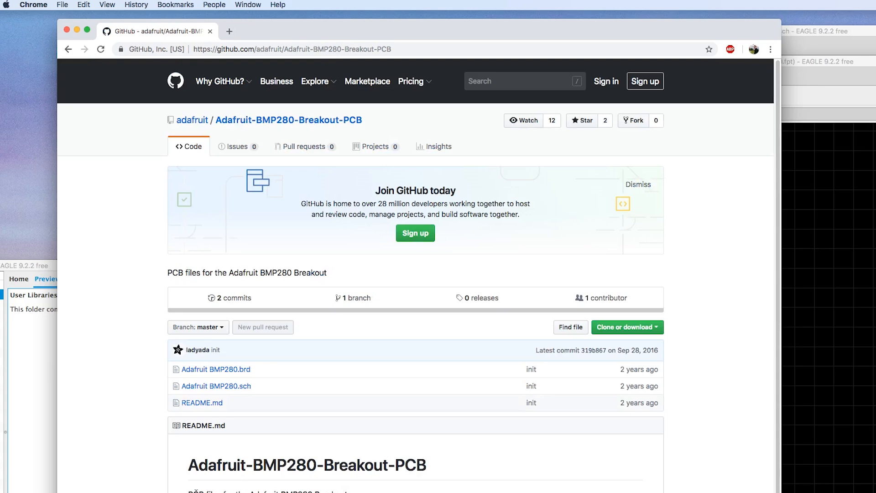
left_click(608, 333)
left_click(603, 416)
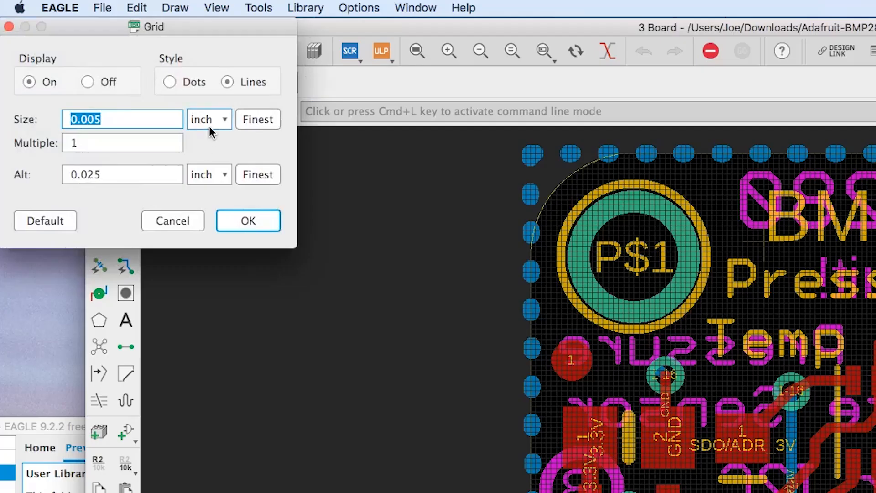
Switch the grid units of the opened Adafruit BMP280 board to millimetres.
left_click(206, 120)
left_click(197, 83)
left_click(209, 174)
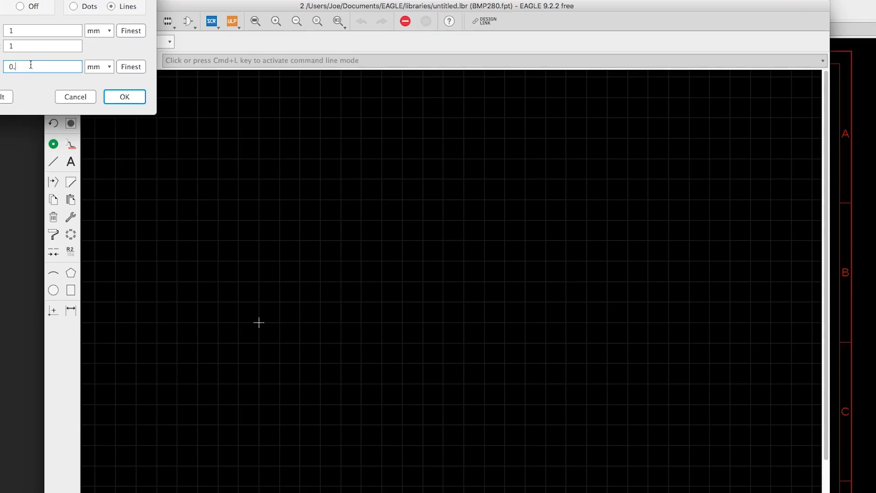
With the footprint grid at 1 mm, draw a closed 18 by 19 mm rectangular outline from the origin on the tPlace layer.
key("Return")
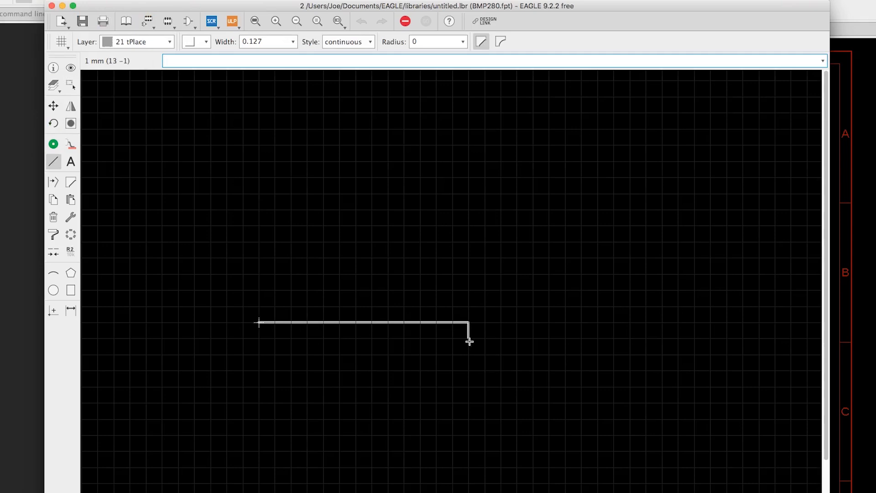
left_click(550, 331)
scroll(549, 177, "up", 5)
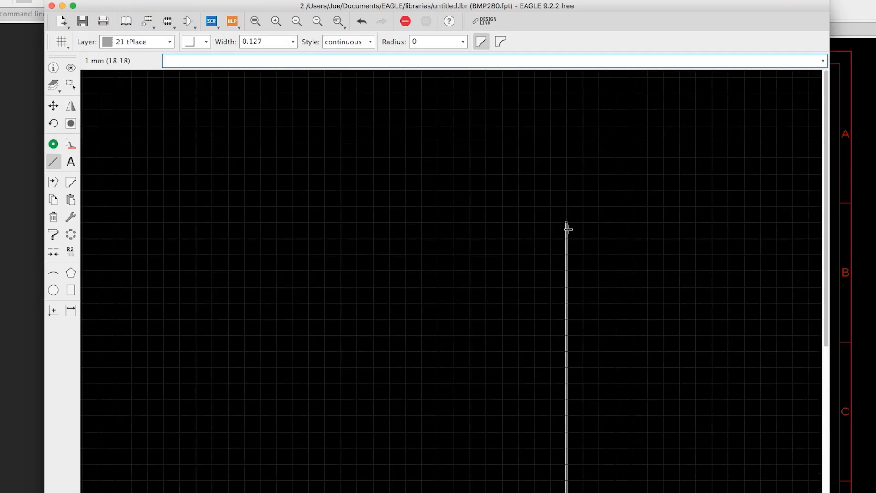
left_click(565, 141)
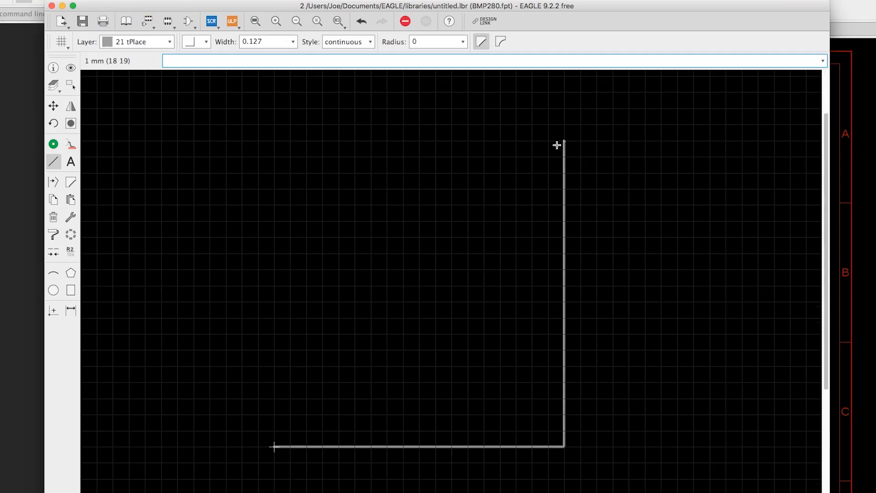
left_click(273, 140)
left_click(274, 446)
Place seven octagonal pads with drill 1 and diameter 1.778, about 2.5 mm apart, in a row along the outline's lower edge.
scroll(328, 356, "right", 3)
scroll(328, 356, "down", 2)
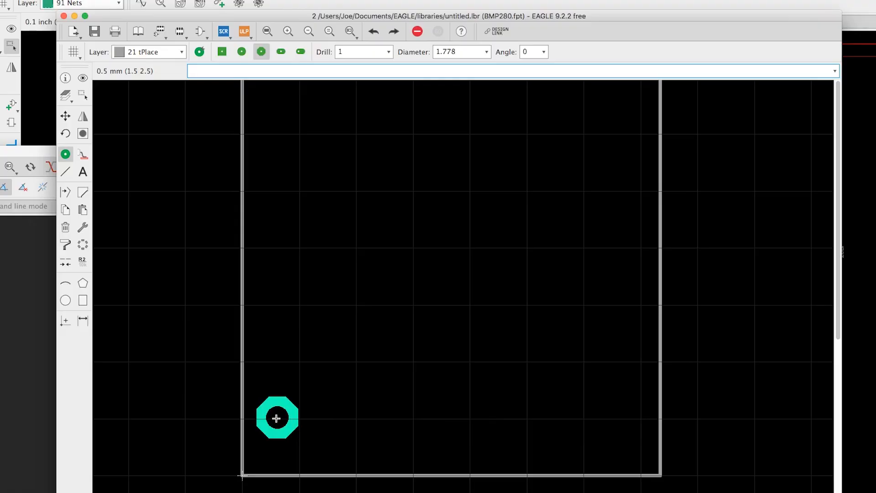
left_click(277, 417)
left_click(336, 417)
left_click(393, 416)
left_click(451, 416)
left_click(509, 417)
left_click(568, 418)
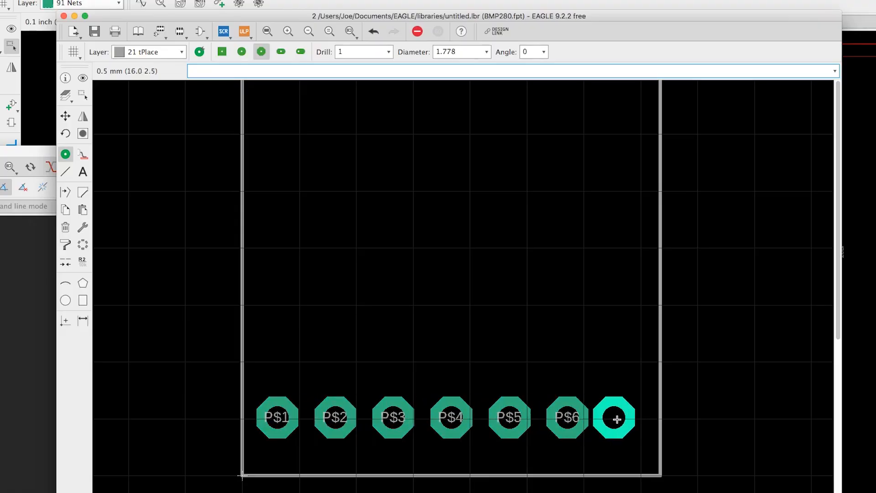
left_click(625, 418)
left_click(65, 116)
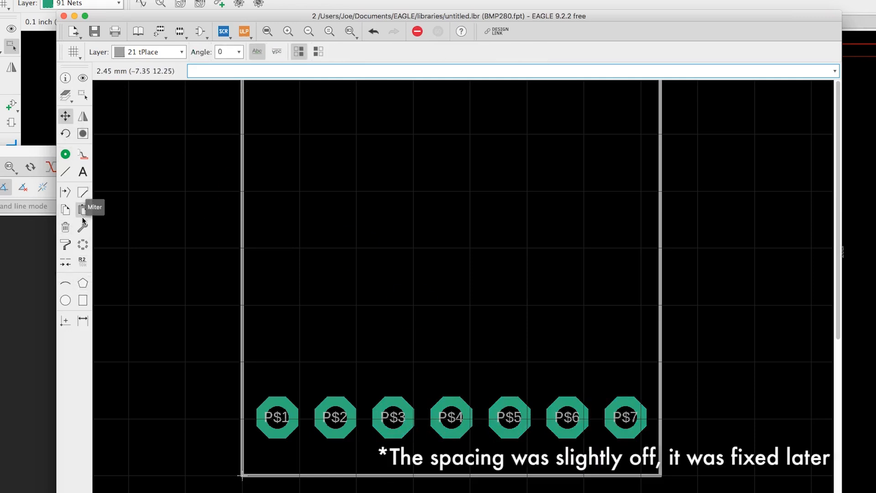
Name the first three footprint pads VIN, 3VO and GND, starting with P$1.
left_click(82, 261)
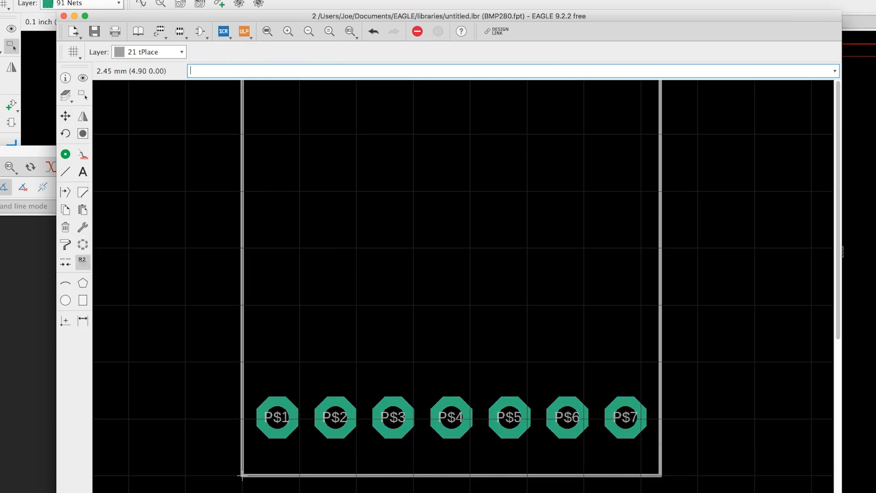
left_click(277, 417)
type("VI")
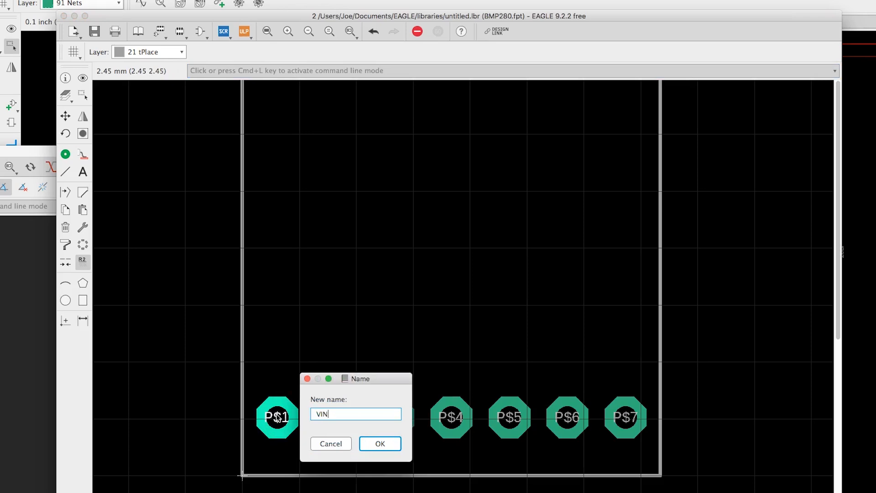
type("N")
key("Return")
left_click(327, 414)
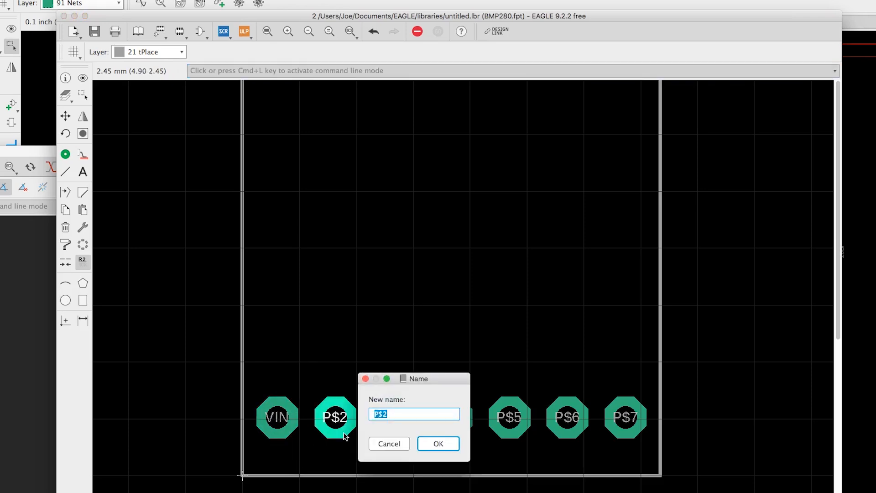
type("3VO")
key("Return")
left_click(394, 417)
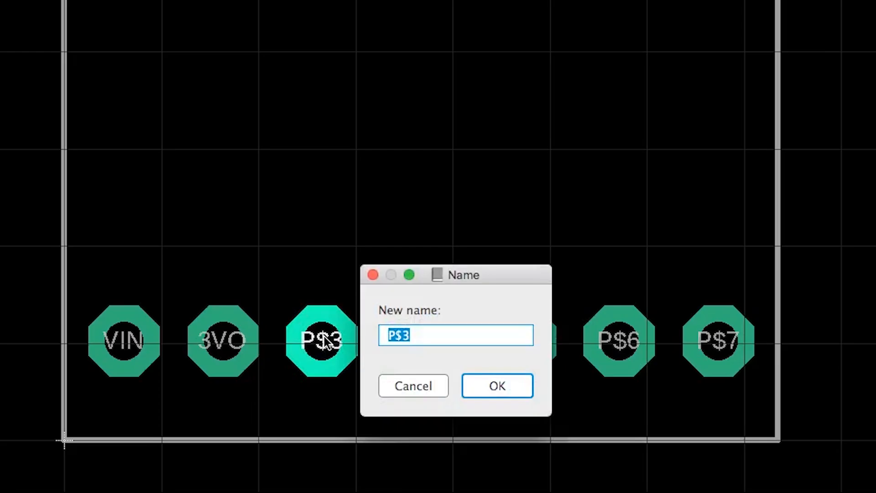
type("GND")
key("Return")
Name the last four footprint pads SCK, SDO, SDI and CS.
left_click(420, 342)
type("SCK")
key("Return")
left_click(523, 330)
type("SDO")
key("Return")
left_click(614, 343)
type("SDI")
key("Return")
left_click(718, 340)
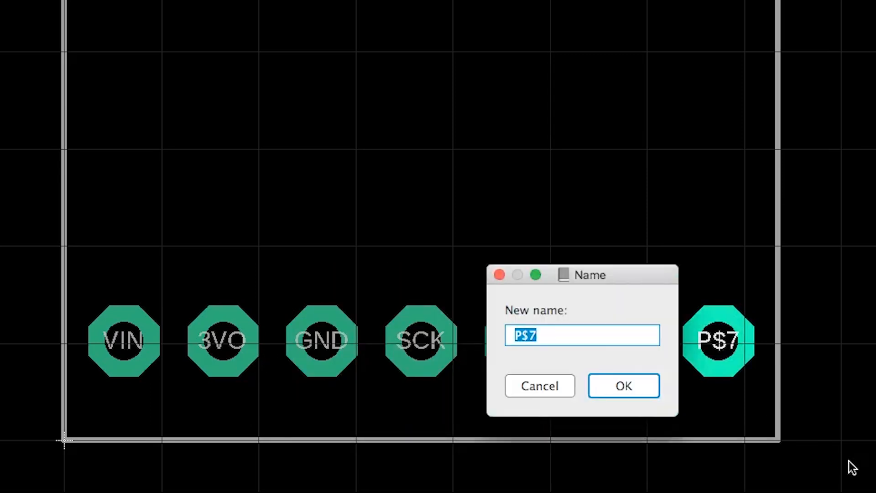
type("CS")
key("Return")
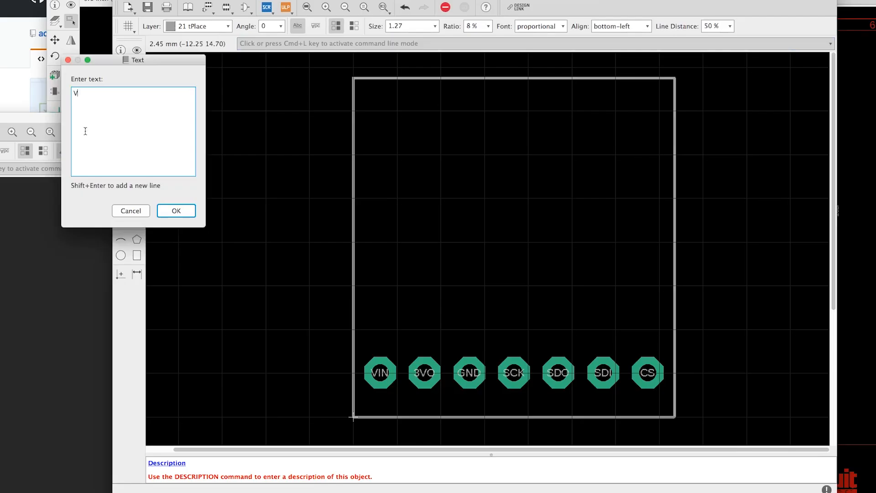
Place the vertical text labels VIN and 3vo, rotated 90°, above the first two footprint pads.
key("Return")
right_click(381, 292)
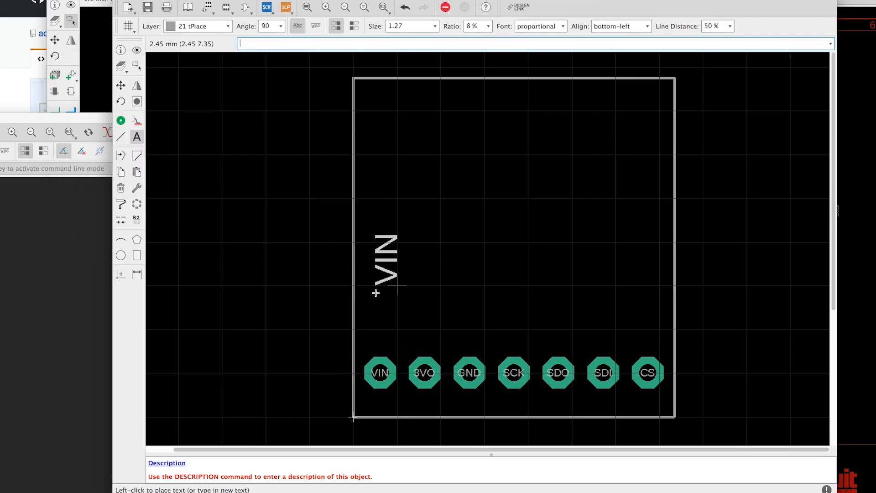
left_click(387, 333)
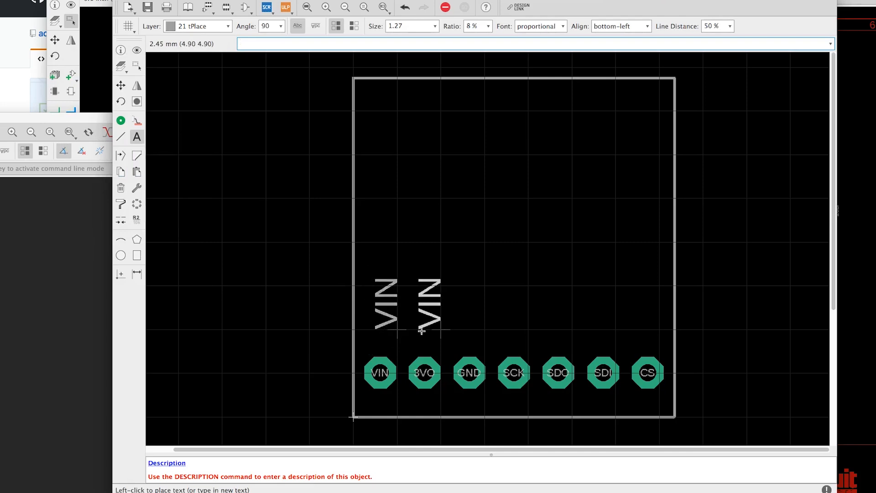
left_click(136, 137)
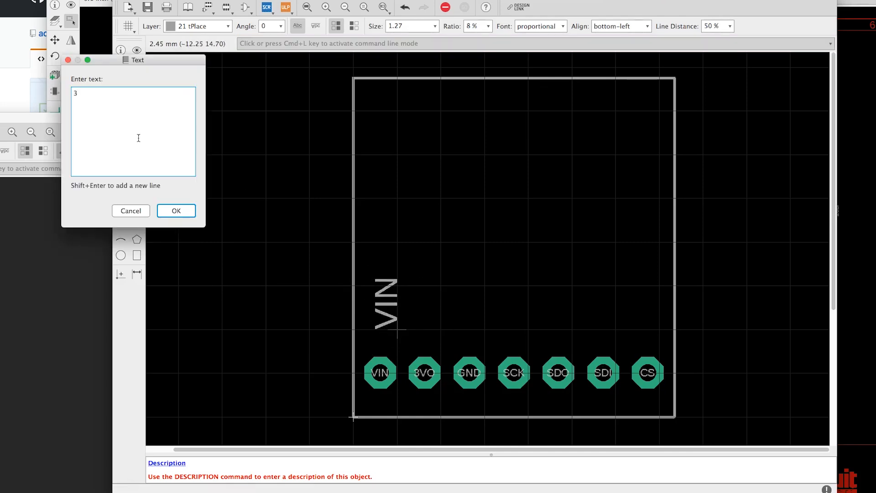
key("Return")
right_click(441, 328)
left_click(440, 328)
Place the vertical text labels GND and SCK, rotated 90°, above the third and fourth pads.
left_click(137, 136)
type("GND")
key("Return")
right_click(485, 329)
left_click(485, 329)
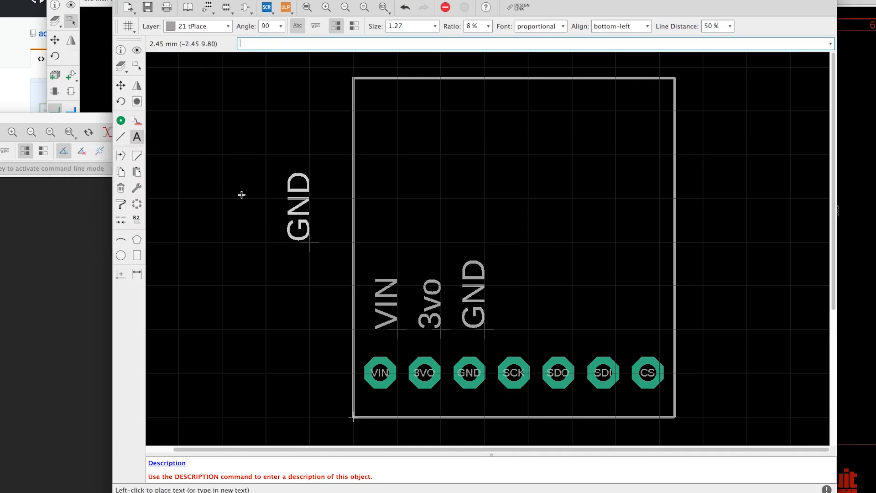
left_click(136, 137)
type("SCK")
key("Return")
right_click(481, 319)
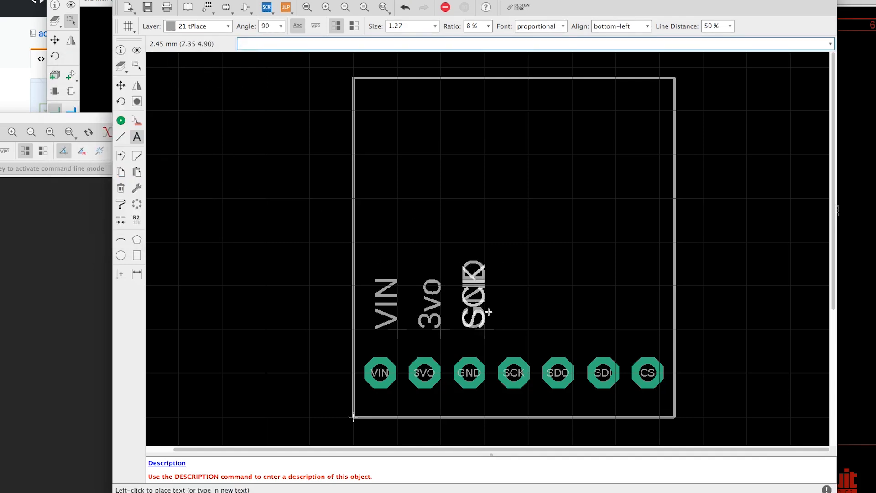
left_click(529, 329)
Place the vertical text labels SDO, SDI and CS, rotated 90°, above the last three pads.
type("SDO")
key("Return")
right_click(598, 328)
left_click(573, 328)
type("SDI")
key("Return")
right_click(593, 320)
left_click(625, 325)
type("CS")
key("Return")
right_click(593, 287)
left_click(659, 334)
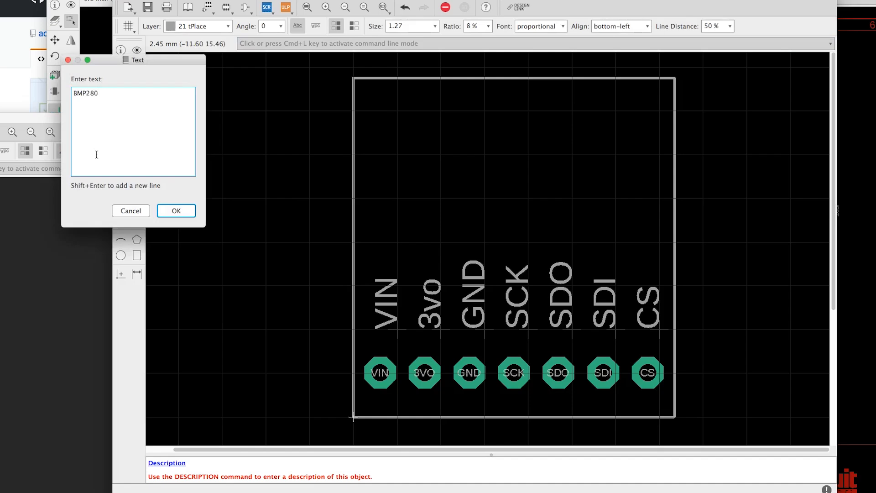
Place the horizontal text BMP280 at size 1.778 in the upper part of the footprint outline.
key("Return")
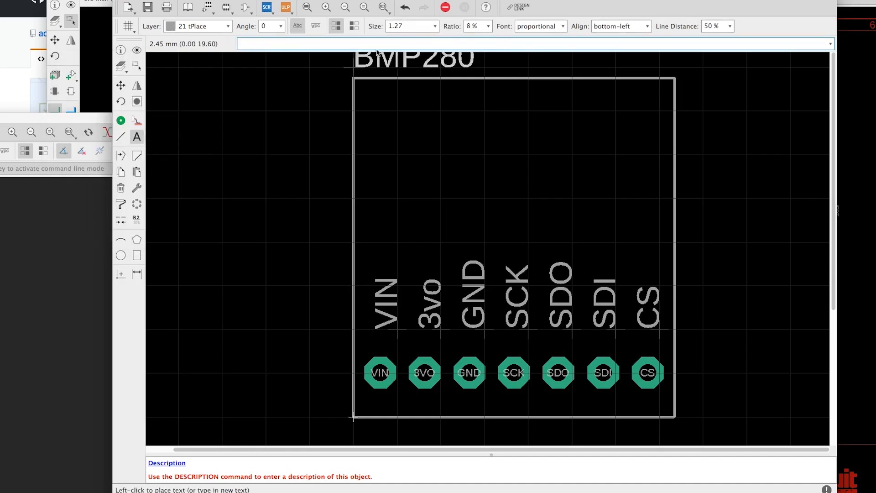
left_click(435, 27)
left_click(406, 132)
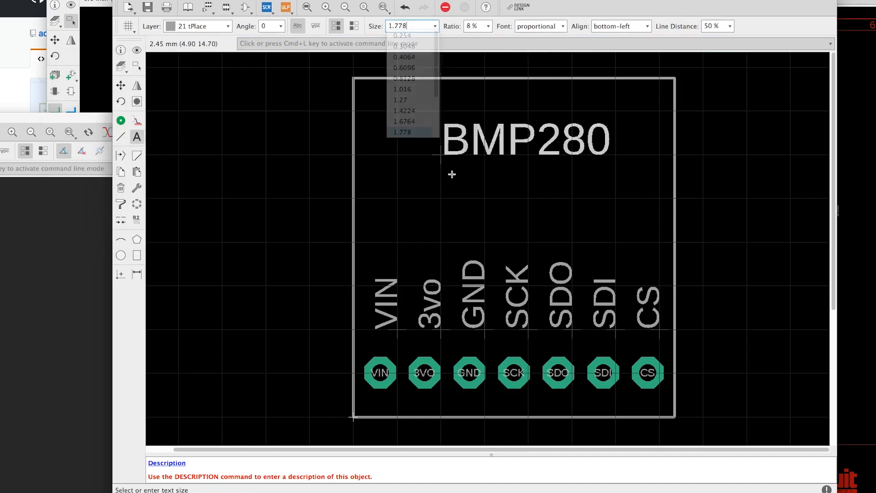
left_click(437, 167)
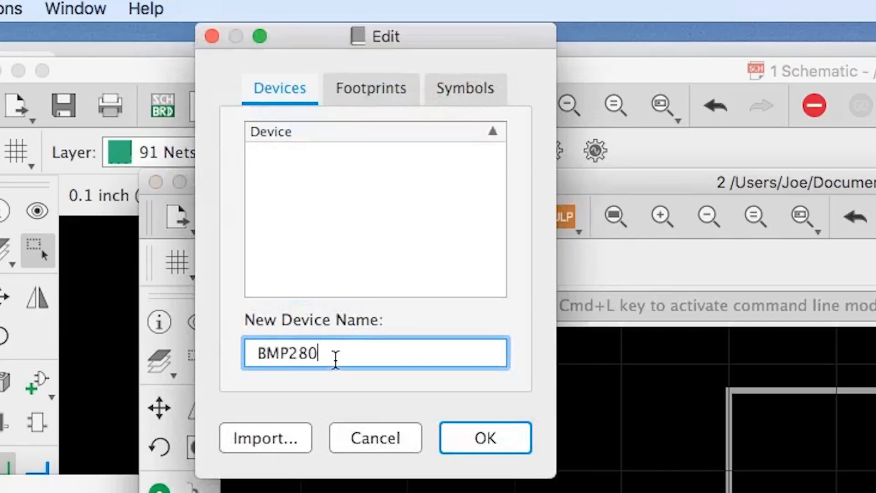
Create a new library device named BMP280 and place the BMP280 symbol in it.
key("Return")
left_click(447, 393)
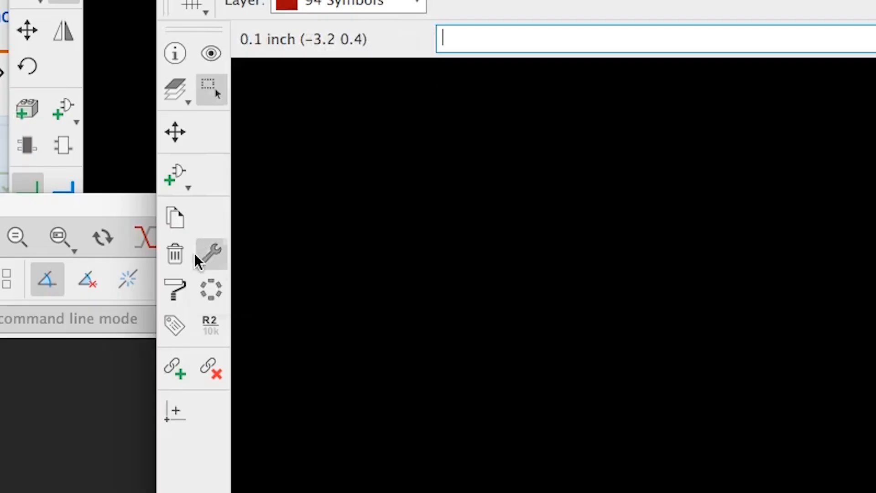
left_click(177, 178)
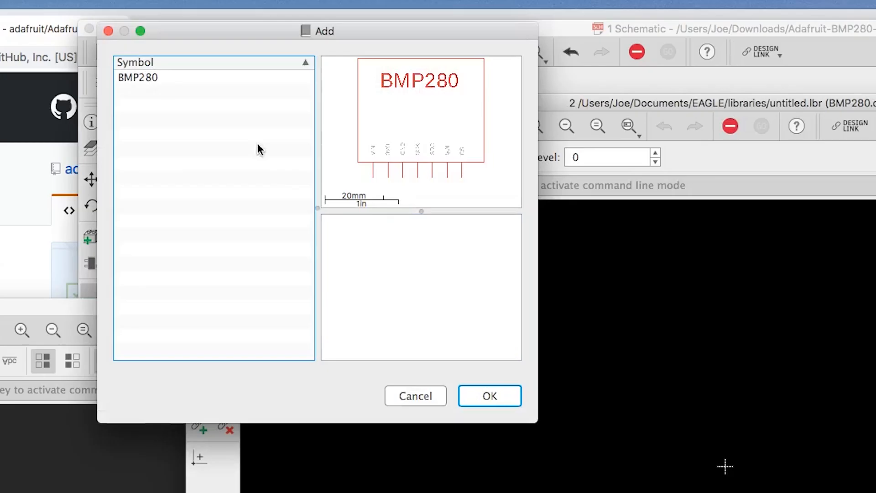
double_click(152, 78)
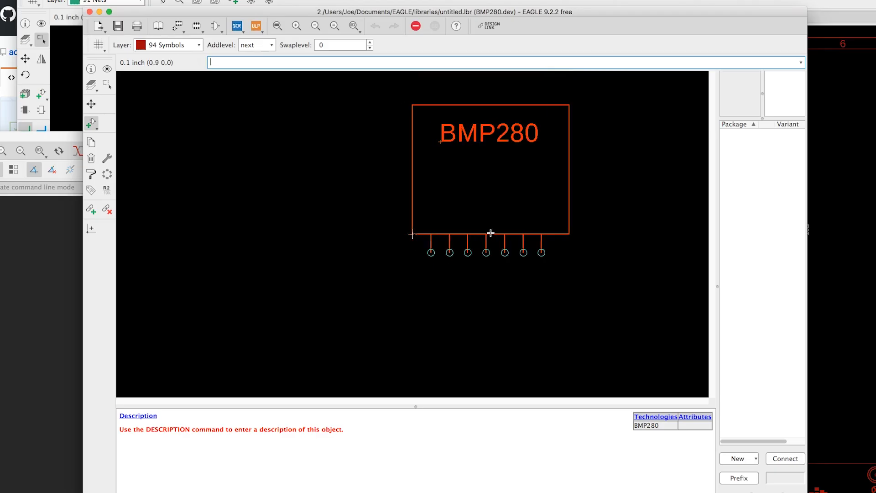
left_click(490, 233)
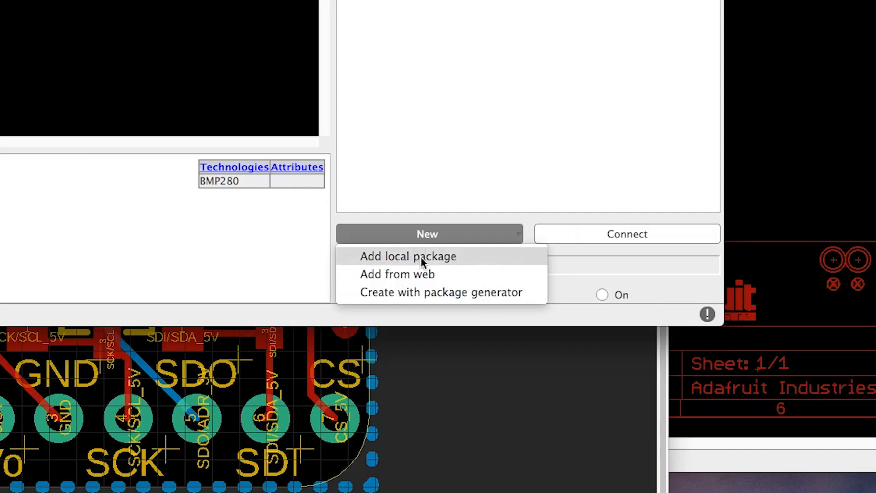
Add the BMP280 footprint as the device's local package and connect all seven pins to the pads of the same name.
left_click(420, 261)
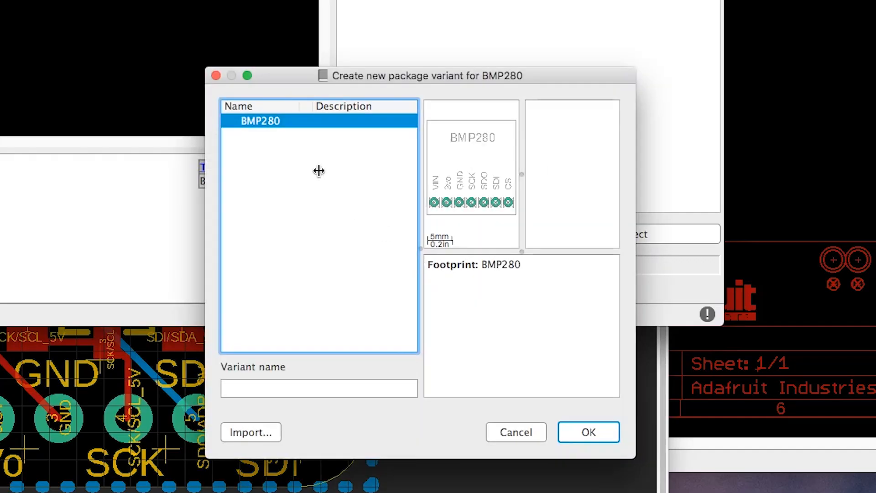
key("Return")
left_click(601, 233)
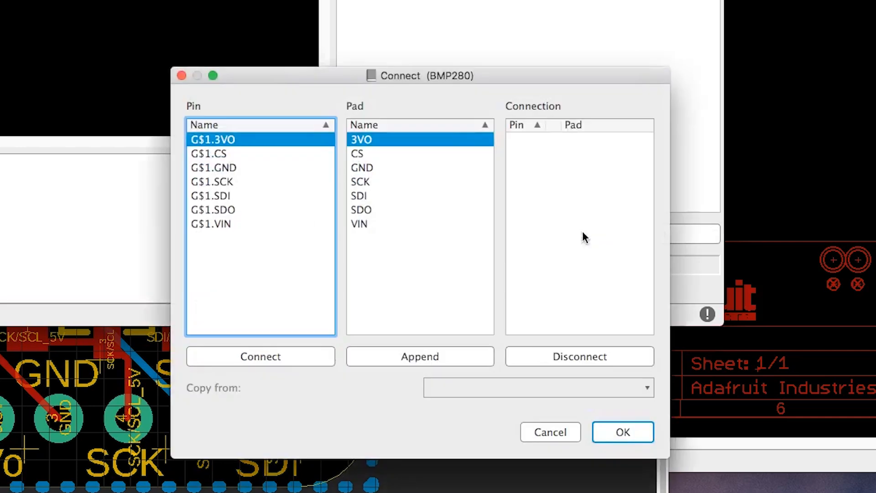
left_click_drag(275, 69, 258, 34)
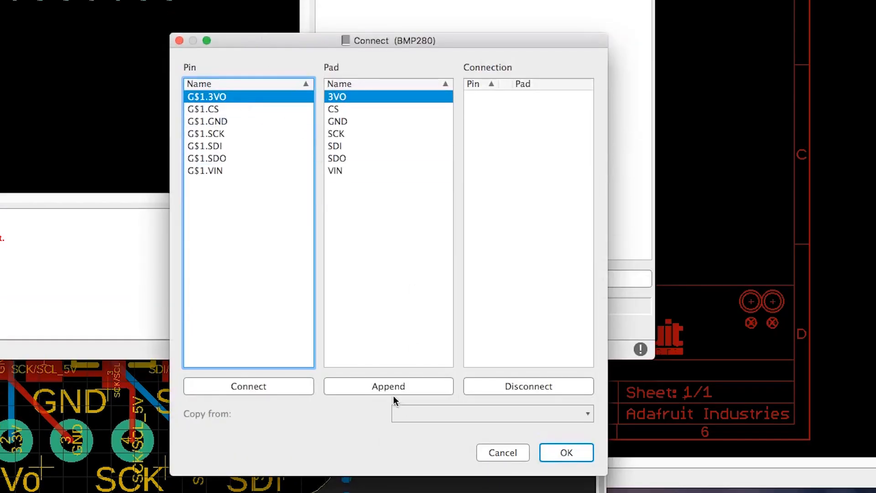
left_click(275, 384)
left_click(276, 384)
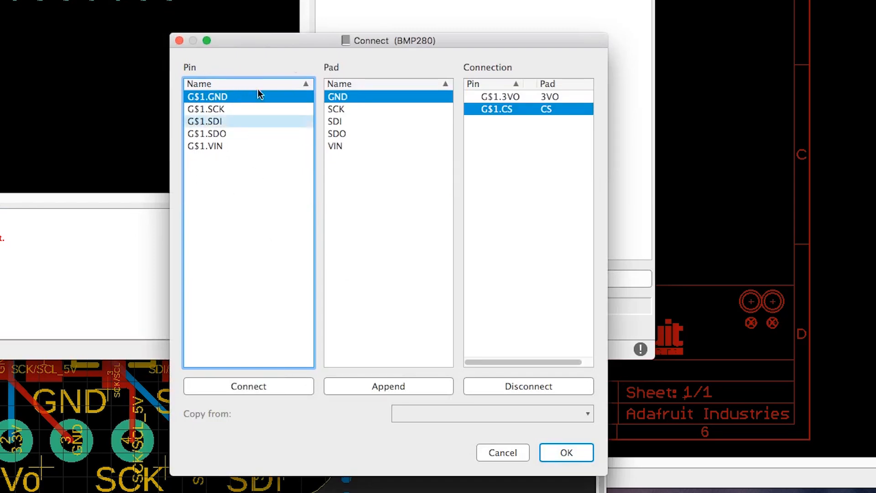
left_click(232, 390)
left_click(232, 391)
left_click(232, 390)
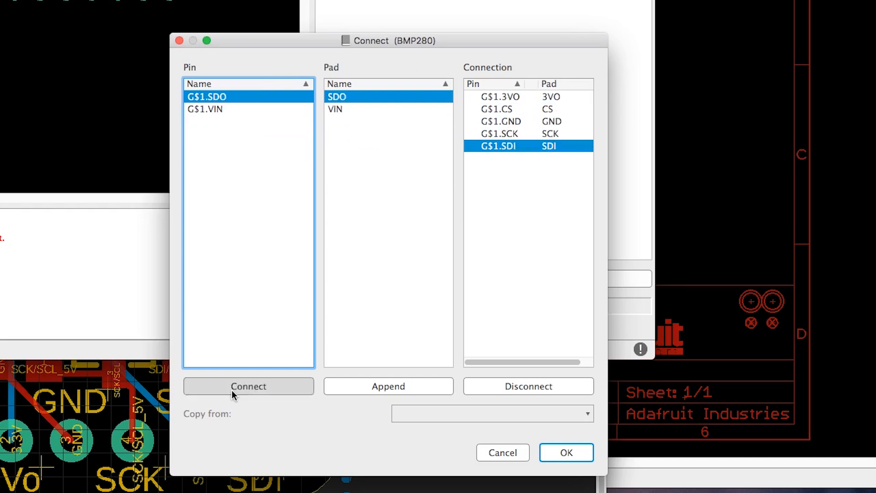
left_click(231, 390)
left_click(237, 388)
left_click(568, 453)
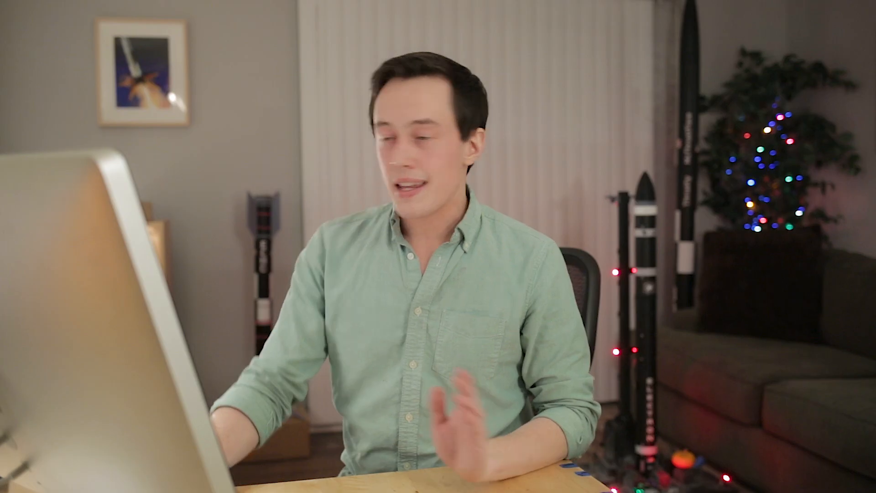
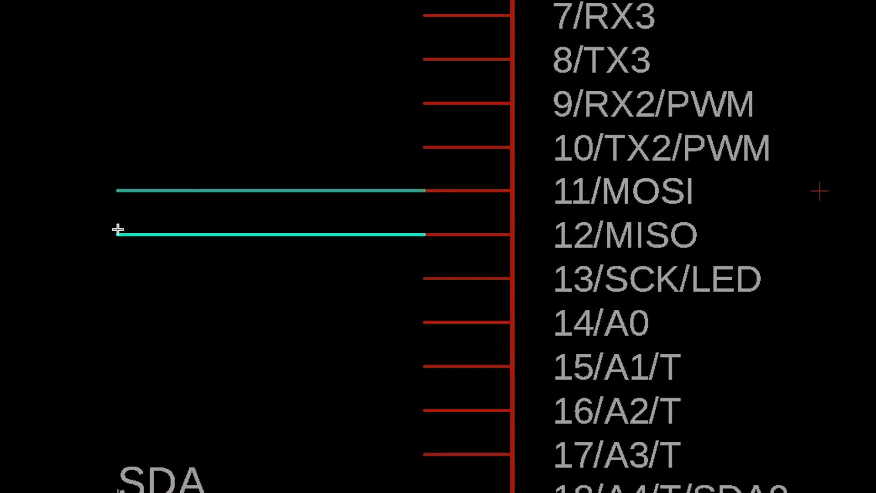
Finish the net stub from pin 12/MISO and draw one of equal length from pin 13/SCK/LED.
left_click(114, 231)
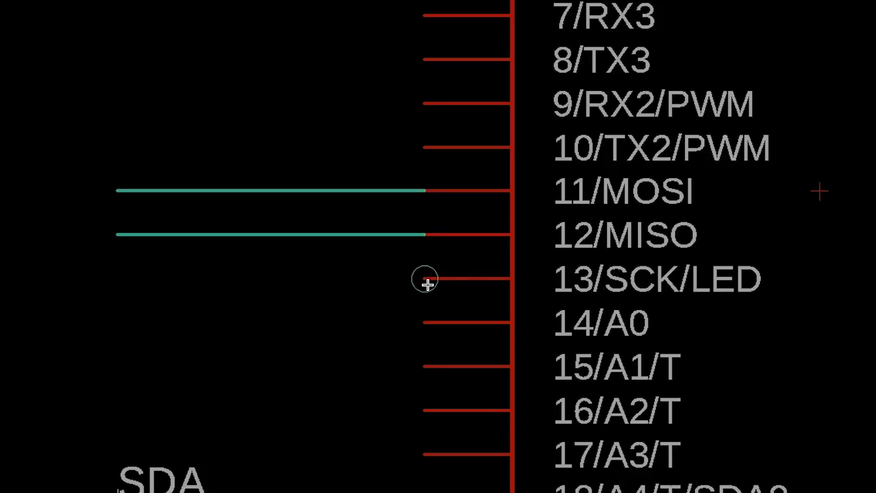
left_click(427, 284)
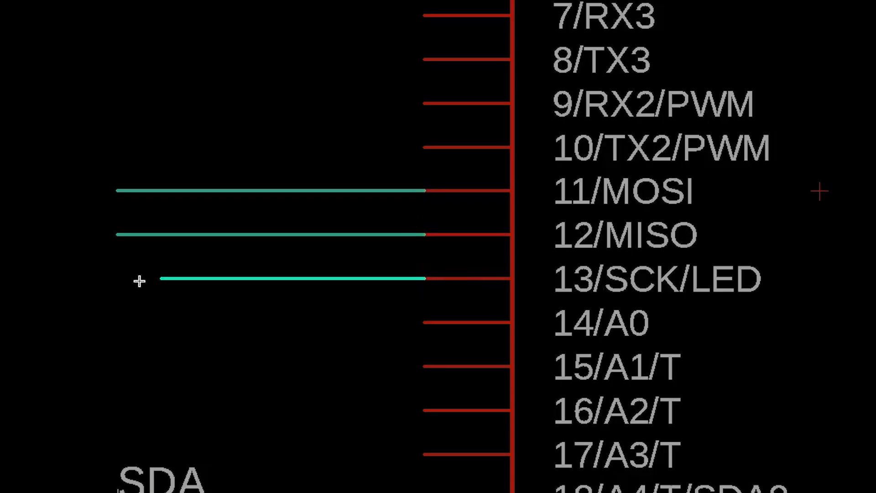
double_click(117, 283)
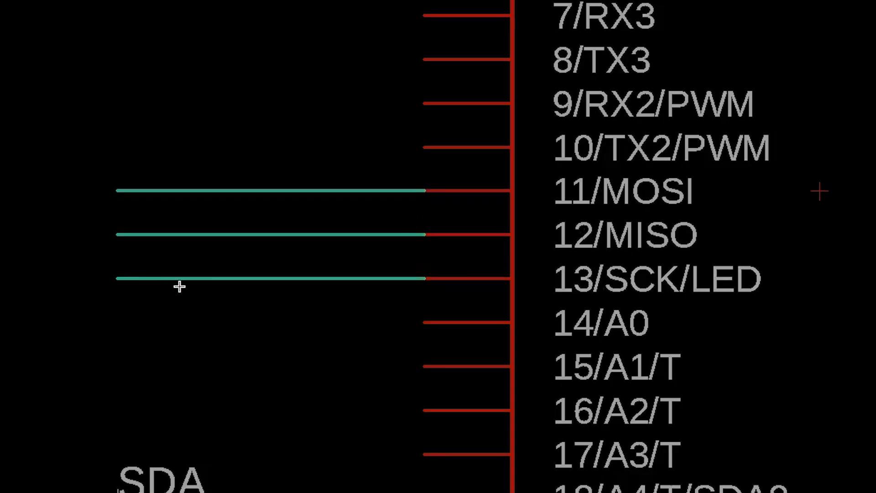
Place net labels at the free ends of the nets on pins 11/MOSI, 12/MISO and 13/SCK/LED.
scroll(179, 287, "down", 2)
middle_click_drag(319, 163, 227, 190)
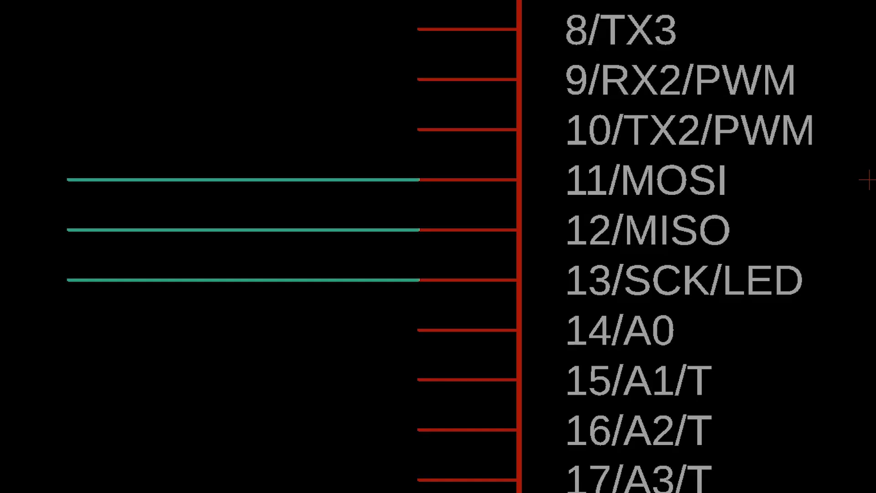
left_click(67, 181)
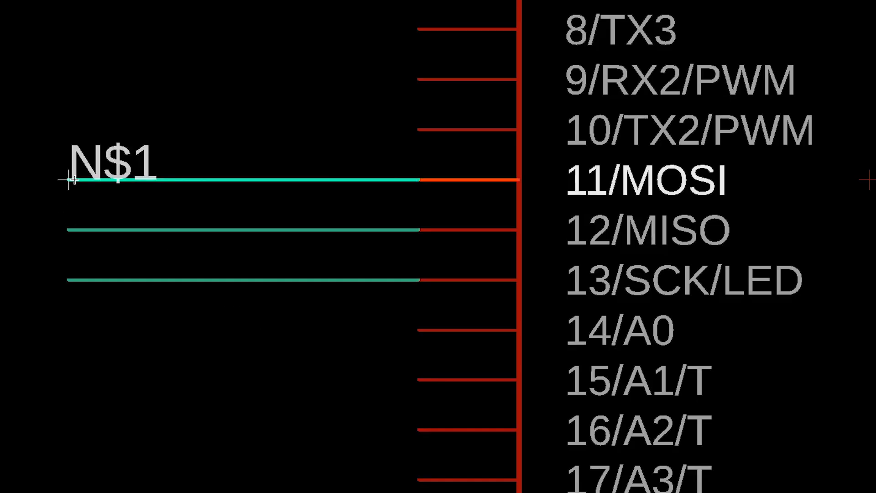
left_click(67, 230)
left_click(68, 279)
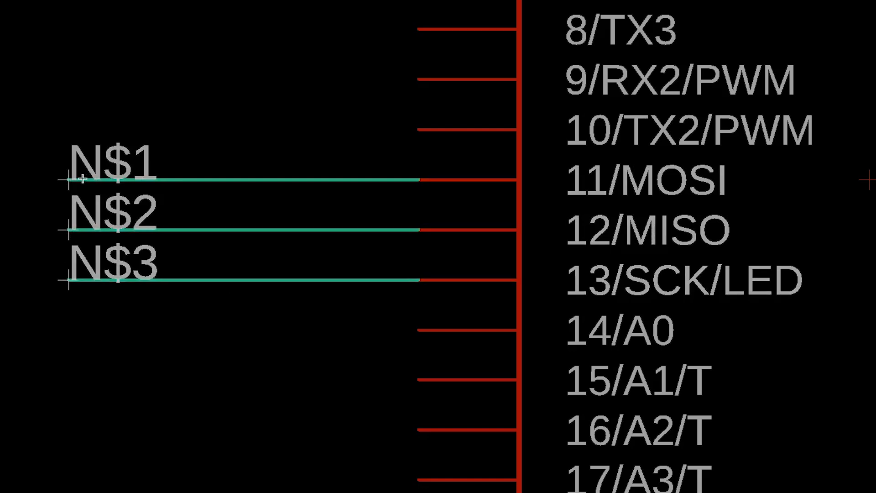
Name the three labelled nets MOSI, MISO and SCK to match their pins.
left_click(68, 181)
type("MOSI")
key("Return")
left_click(68, 220)
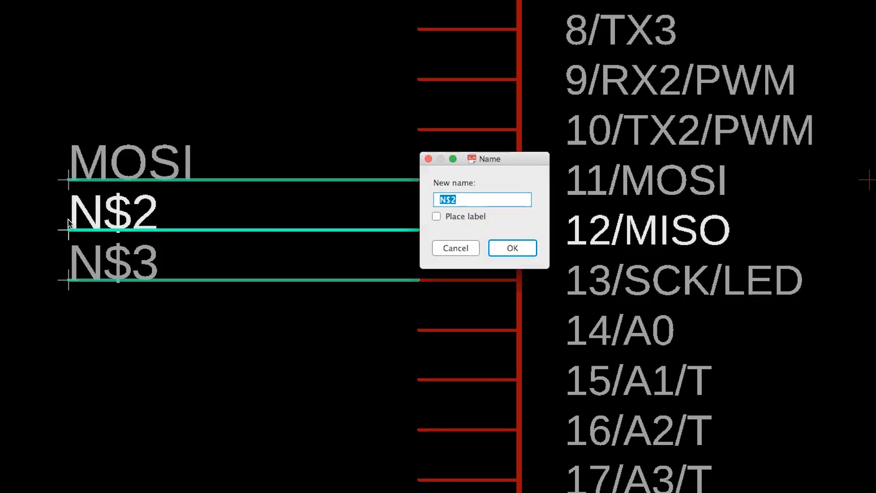
type("MISO")
key("Return")
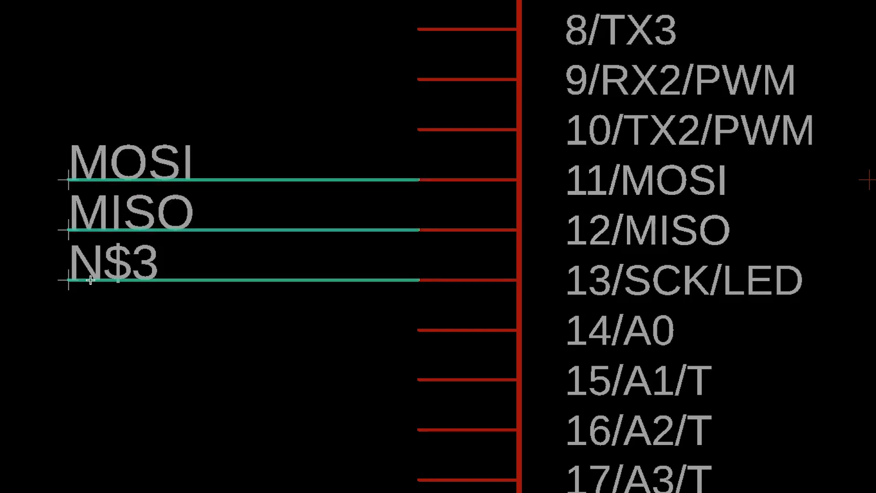
left_click(63, 270)
type("SCK")
key("Return")
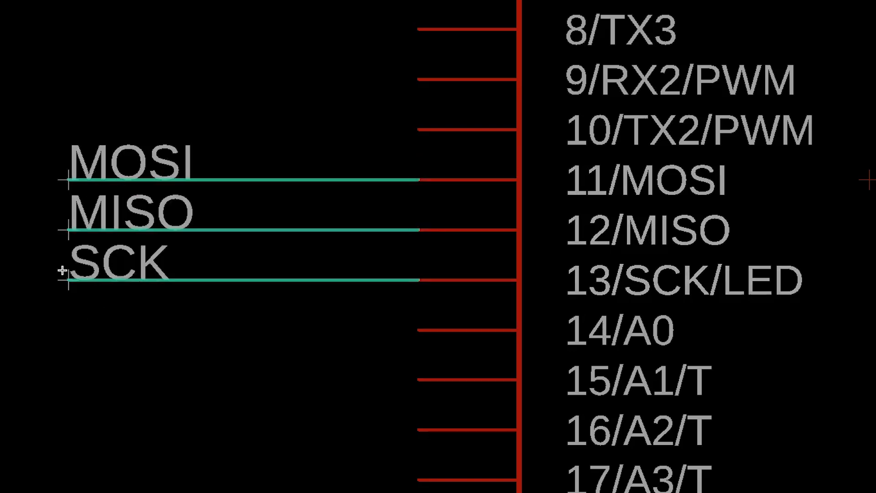
Draw horizontal net stubs of equal length from the MicroSD Card Holder's DO, DI, CLK and CS pins.
scroll(62, 270, "down", 3)
scroll(296, 89, "right", 5)
scroll(296, 89, "down", 3)
middle_click_drag(688, 122, 360, 123)
scroll(512, 141, "up", 2)
middle_click_drag(540, 147, 528, 305)
middle_click_drag(347, 258, 238, 188)
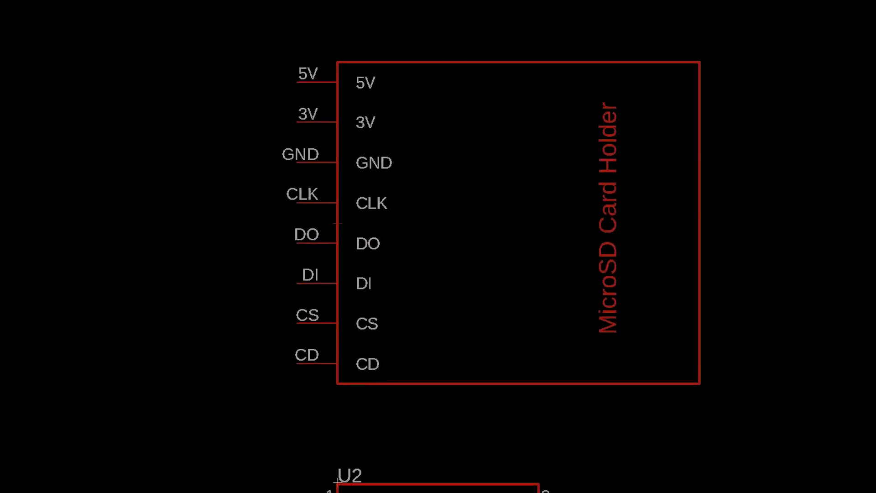
scroll(374, 238, "up", 2)
middle_click_drag(396, 191, 424, 234)
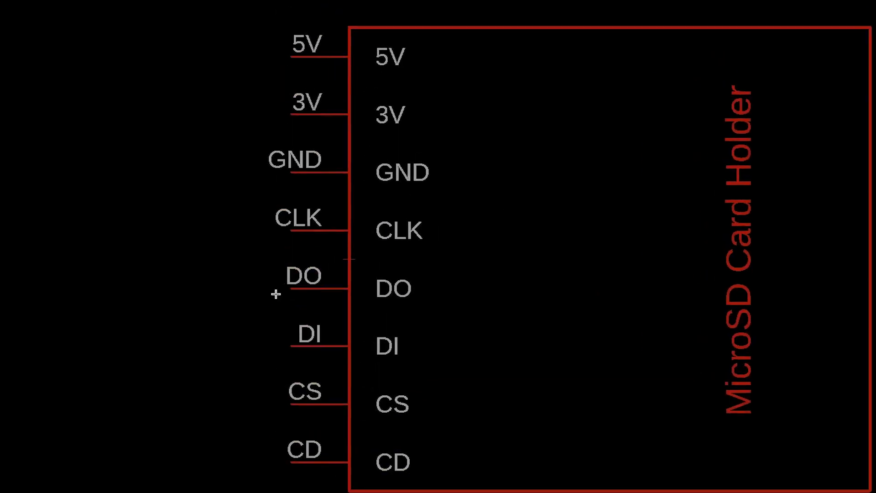
left_click(293, 290)
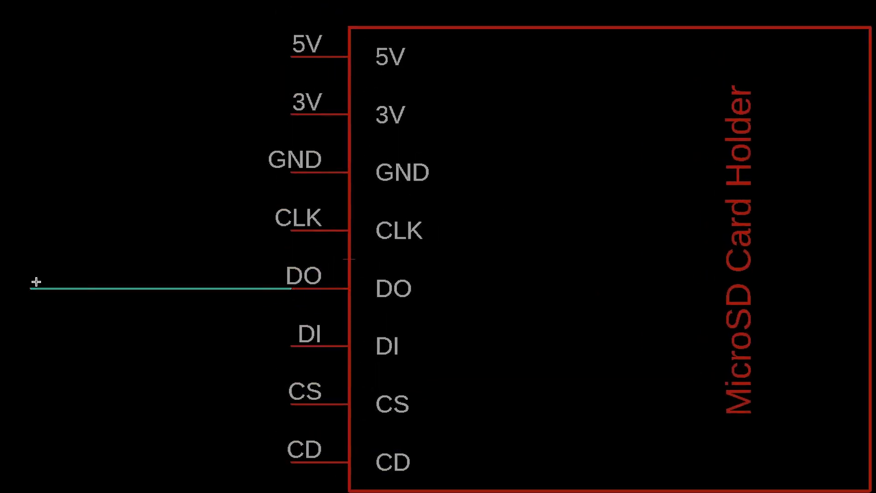
left_click(289, 355)
double_click(30, 346)
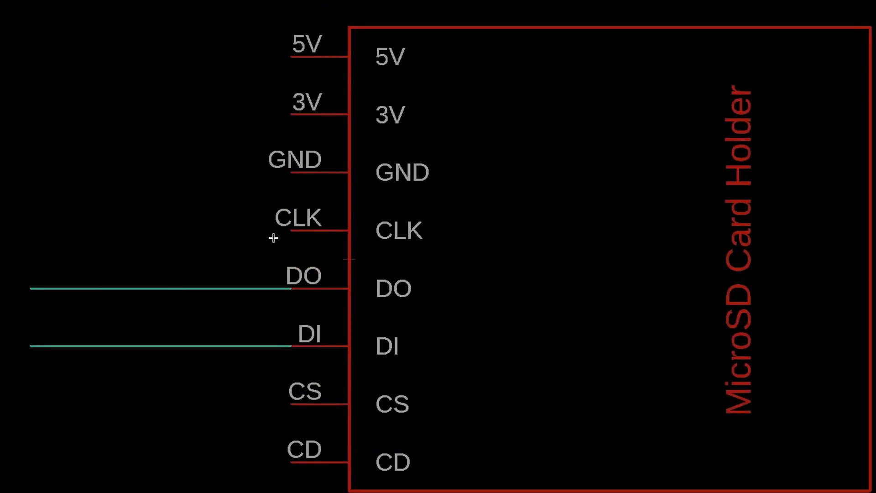
left_click(291, 231)
double_click(23, 232)
left_click(291, 404)
double_click(29, 404)
Place a net label at the free end of the MicroSD Card Holder's CLK net.
scroll(57, 389, "down", 2)
middle_click_drag(63, 339, 108, 377)
scroll(126, 342, "up", 2)
middle_click_drag(165, 358, 123, 262)
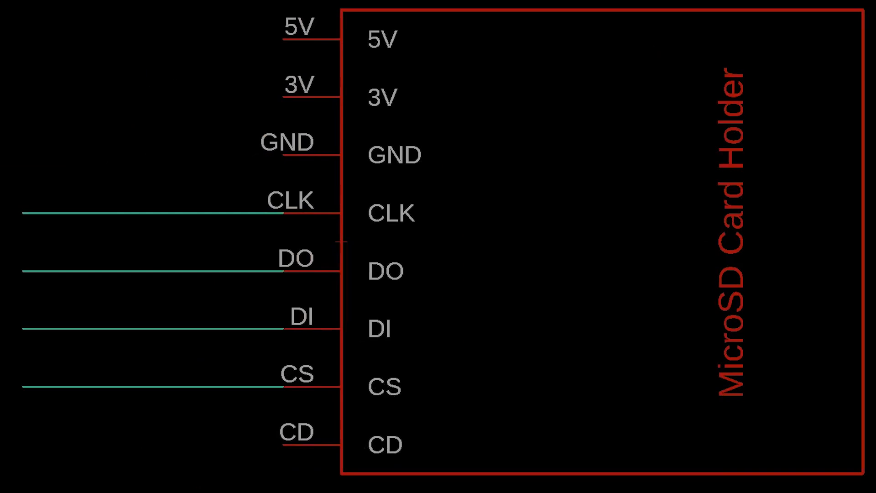
left_click(26, 213)
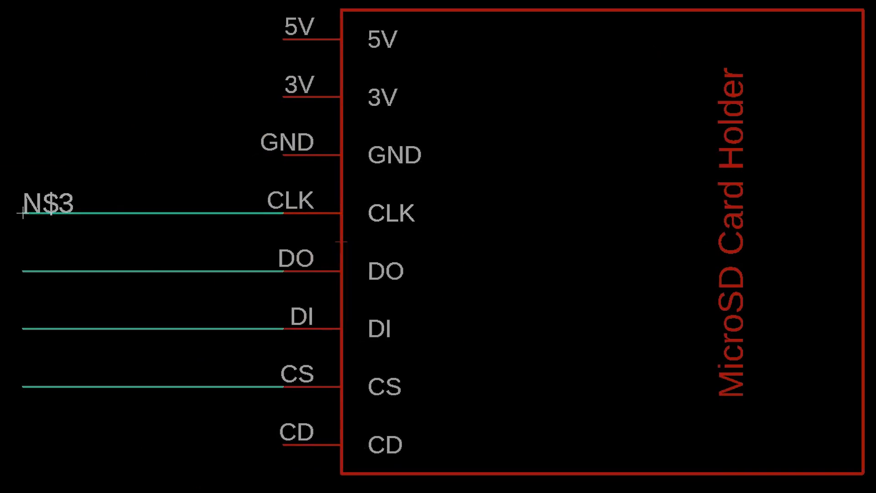
Name the MicroSD Card Holder's CLK, DO, DI and CS nets SCK, MISO, MOSI and SD-CS respectively.
left_click(23, 211)
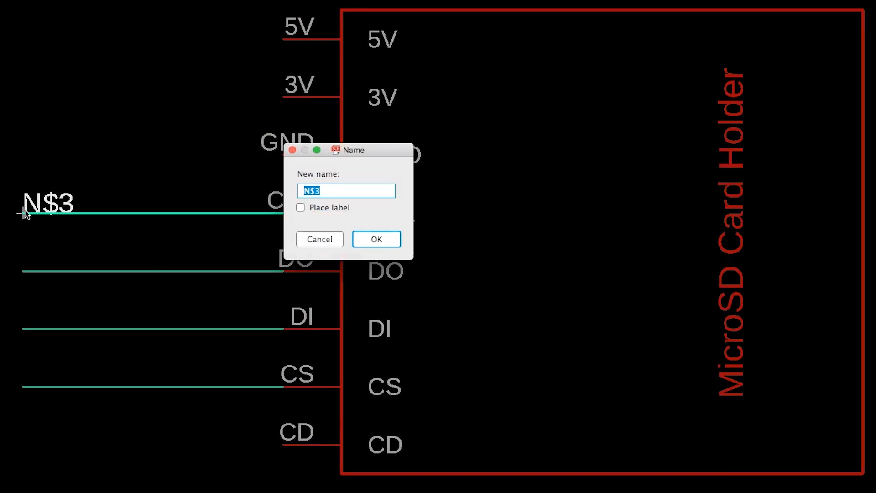
key("Return")
key("Return")
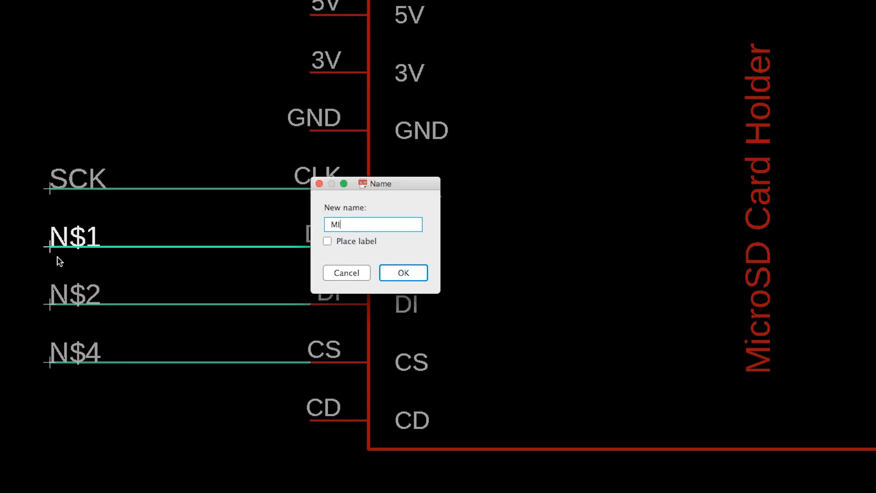
key("Return")
key("Return")
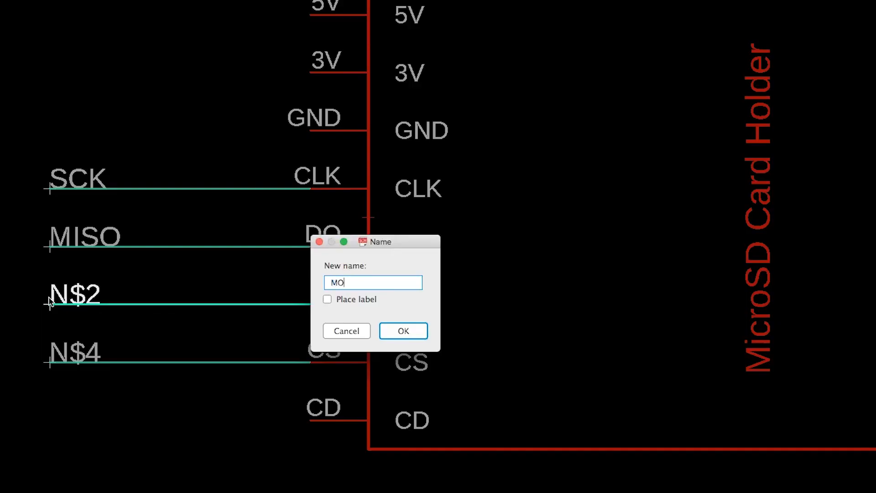
key("Escape")
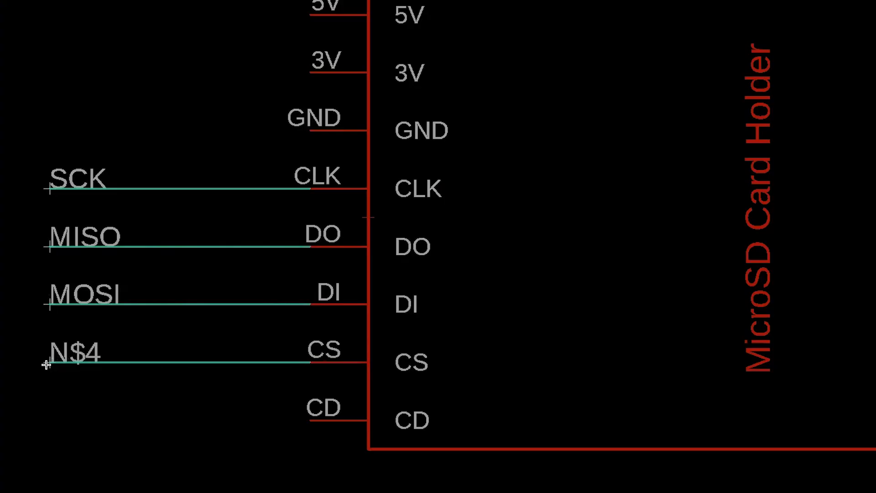
left_click(46, 363)
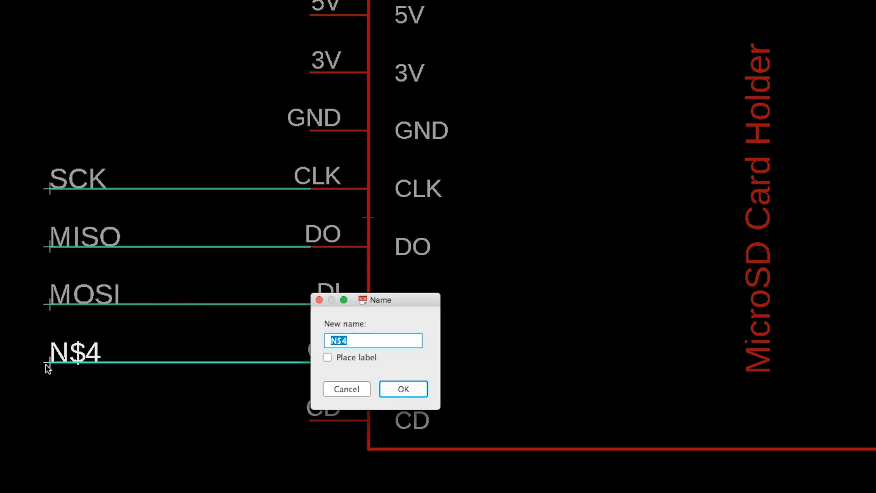
type("SD-CS")
key("Return")
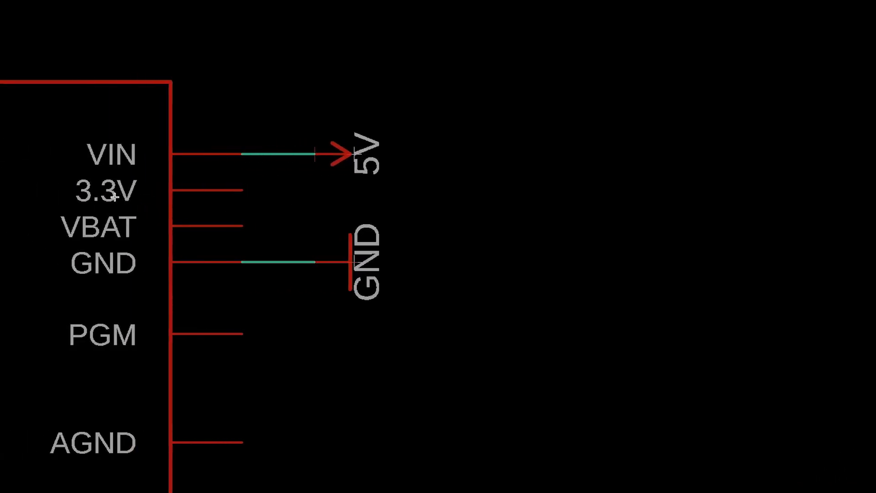
Draw a horizontal net from the microcontroller's 3.3V pin, label it and name it 3.3V.
left_click(241, 189)
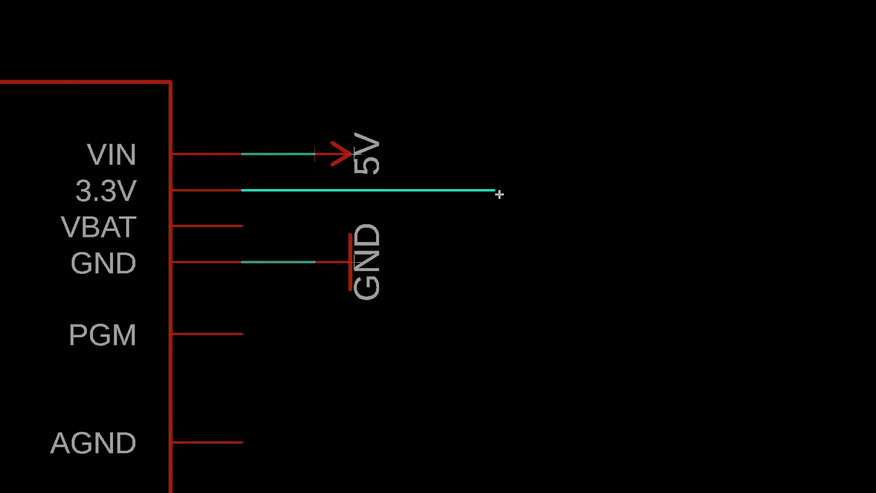
left_click(524, 191)
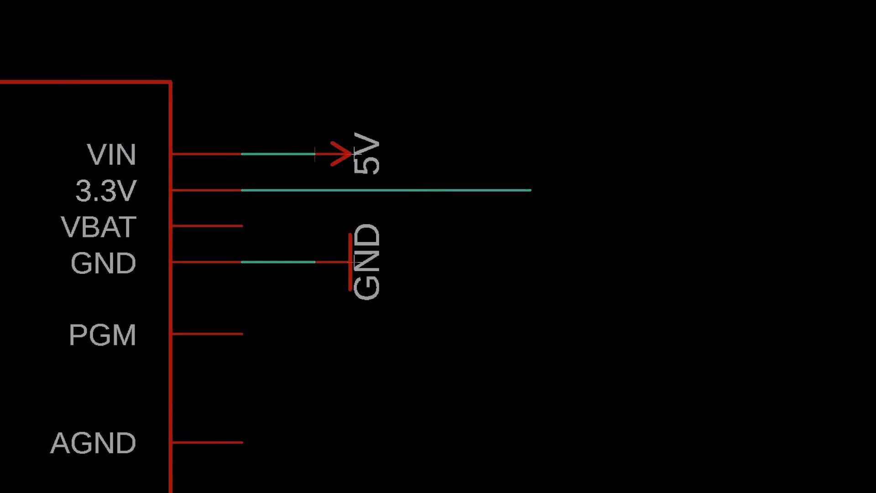
left_click(421, 189)
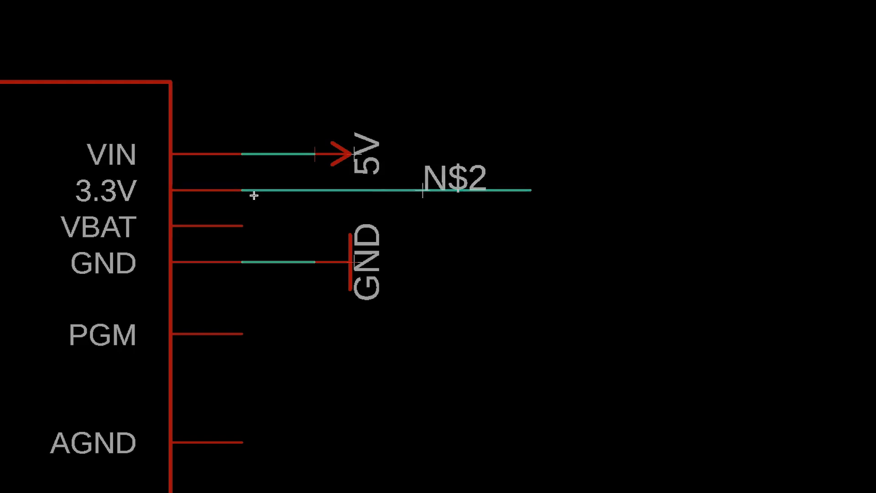
left_click(423, 188)
type("3.3V")
key("Return")
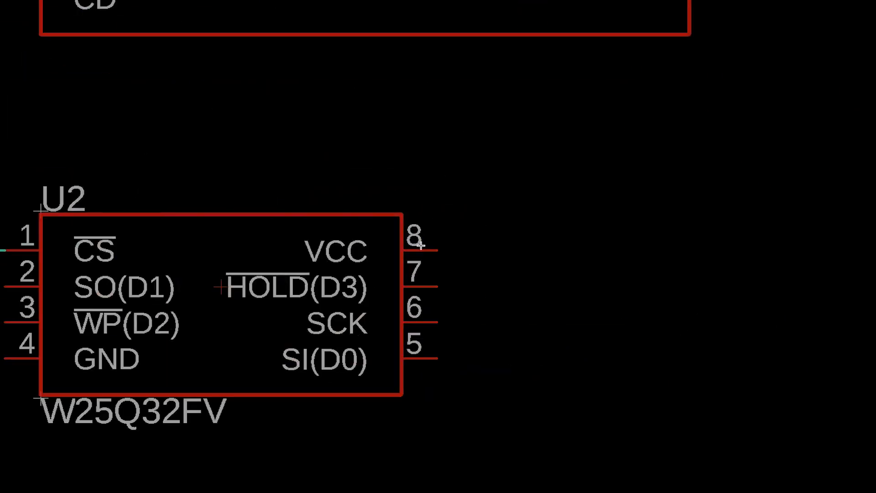
Draw a labelled net from U2's VCC pin 8 and name it 3.3V, connecting it to the existing 3.3V net.
left_click(430, 251)
double_click(799, 250)
left_click(650, 250)
left_click(689, 250)
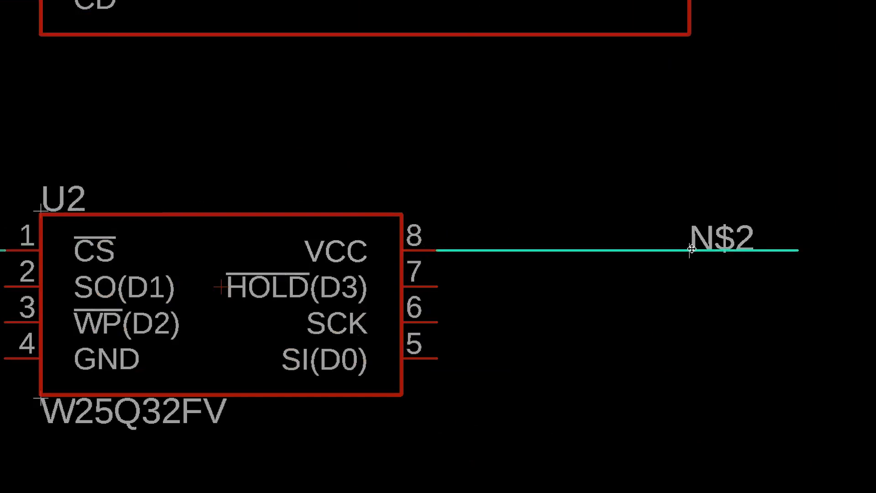
left_click(691, 250)
type("3.3V")
key("Return")
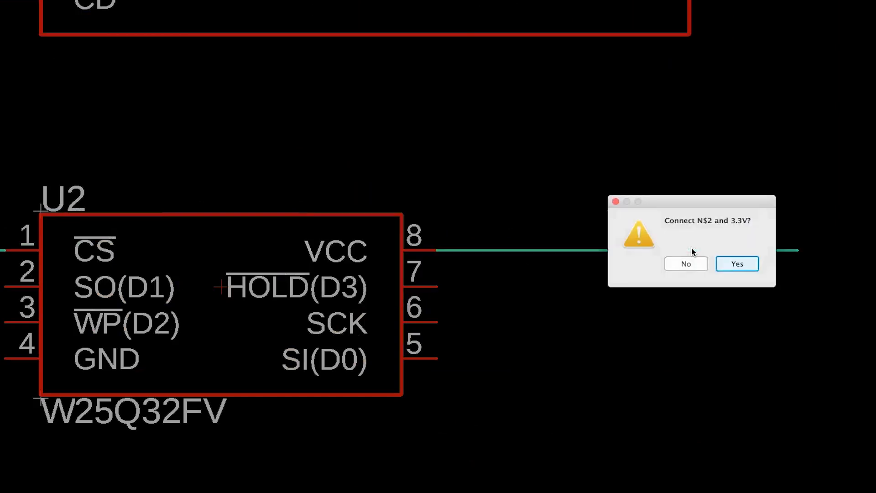
key("Return")
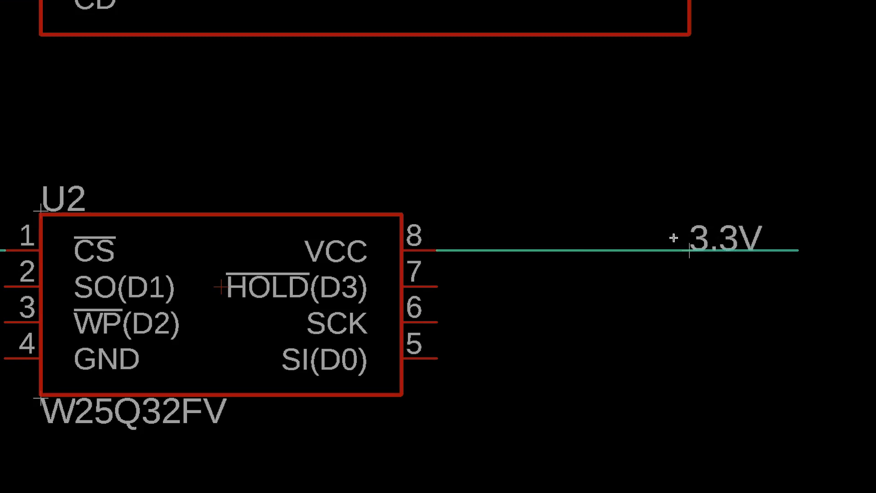
Copy the GND symbol from the GY-521 module and place it near U2's GND pin 4.
scroll(452, 254, "down", 4)
middle_click_drag(357, 211, 465, 352)
scroll(466, 352, "down", 1)
middle_click_drag(362, 102, 453, 329)
middle_click_drag(454, 179, 455, 428)
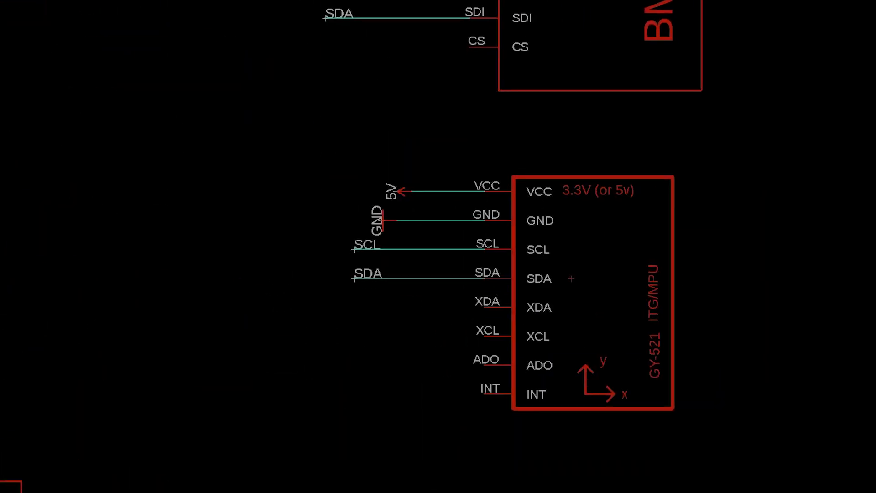
left_click(384, 220)
middle_click_drag(484, 461, 477, 37)
middle_click_drag(434, 484, 392, 349)
scroll(310, 363, "up", 4)
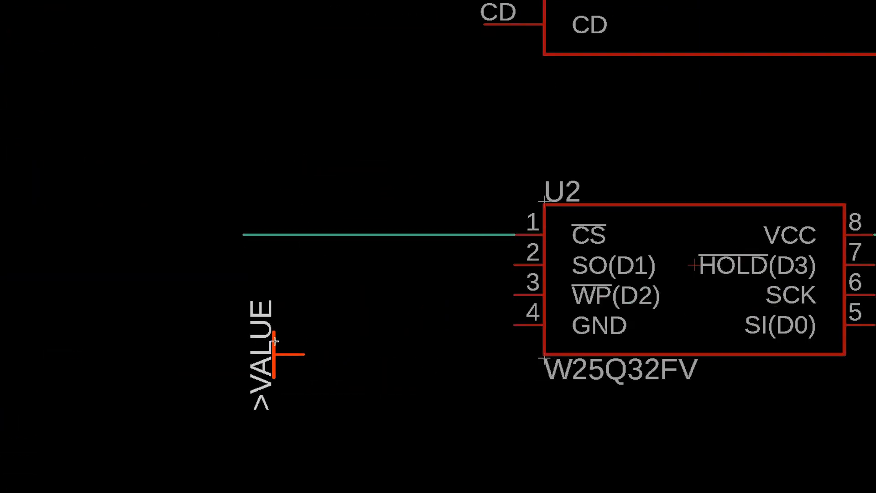
left_click(255, 329)
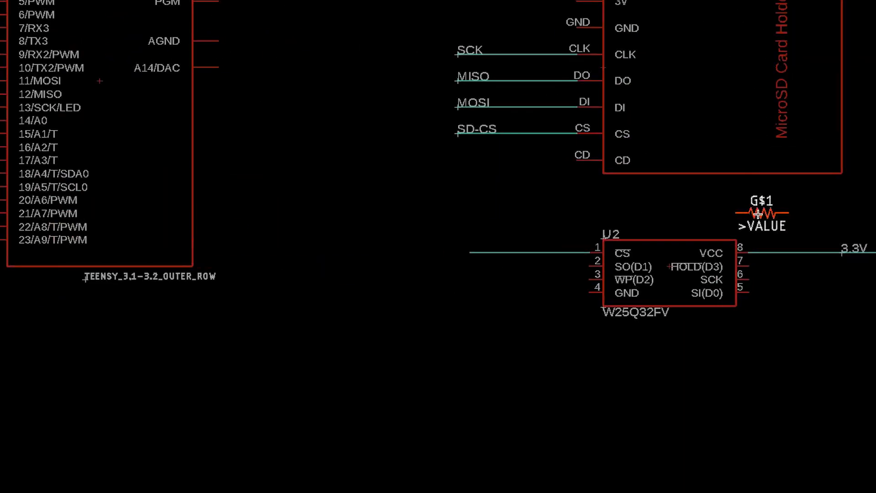
scroll(458, 274, "up", 4)
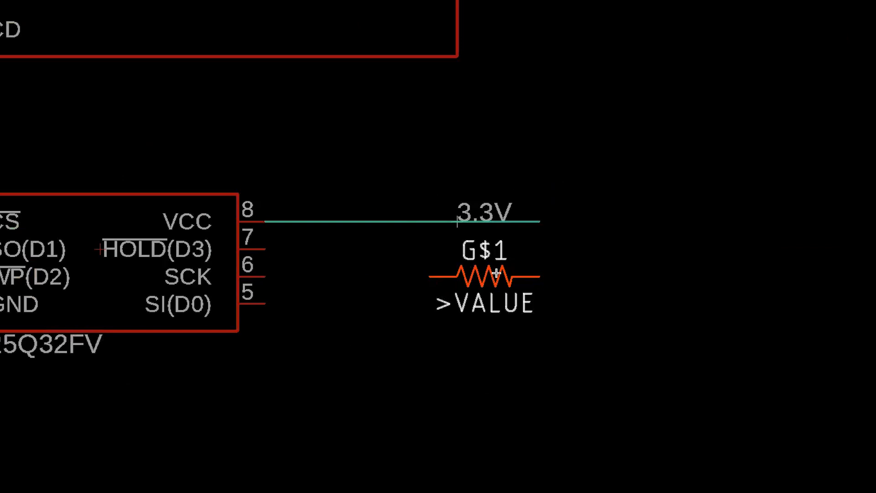
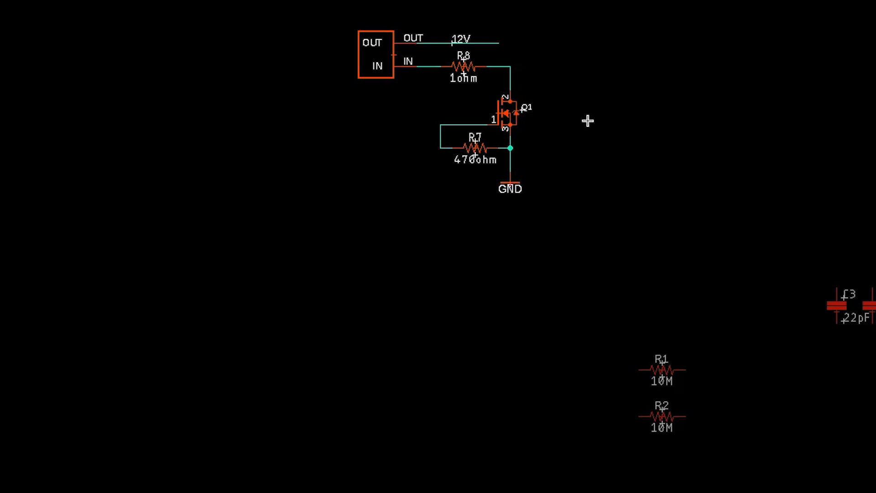
Copy the grouped 12V MOSFET circuit with R7, R8 and Q1 and place the duplicate to the left of the original.
right_click(458, 64)
key("Escape")
right_click(472, 67)
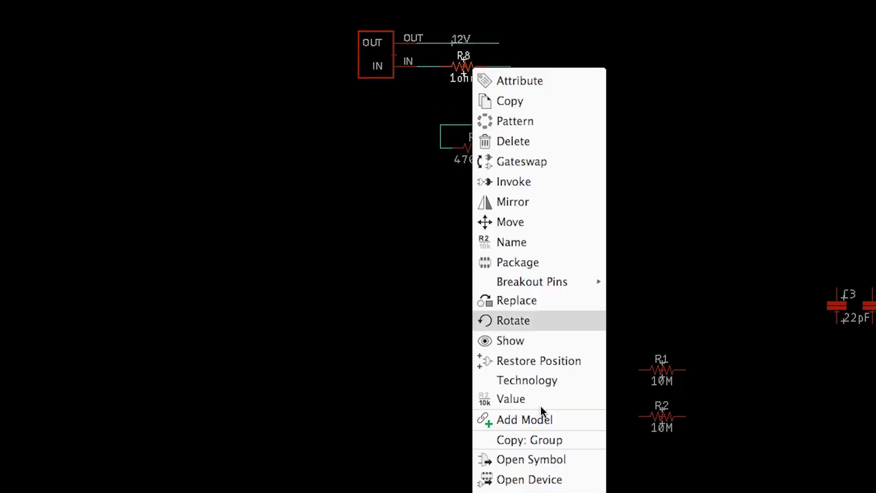
left_click(520, 439)
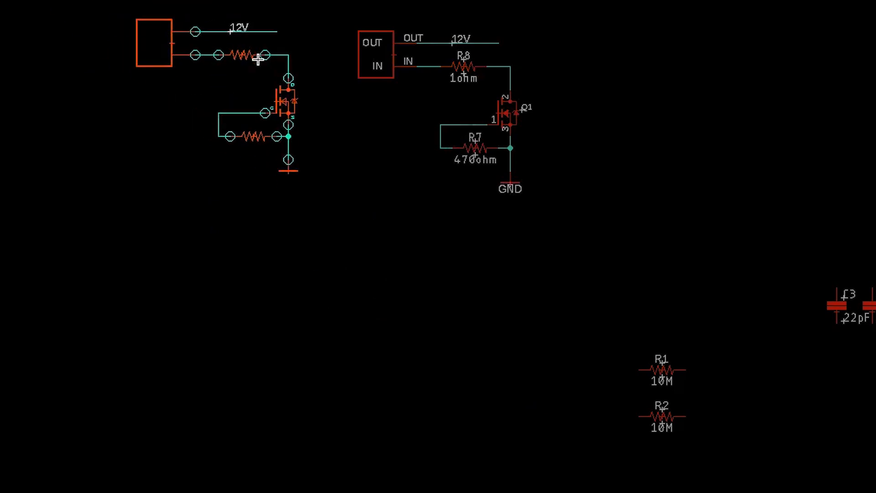
left_click(258, 61)
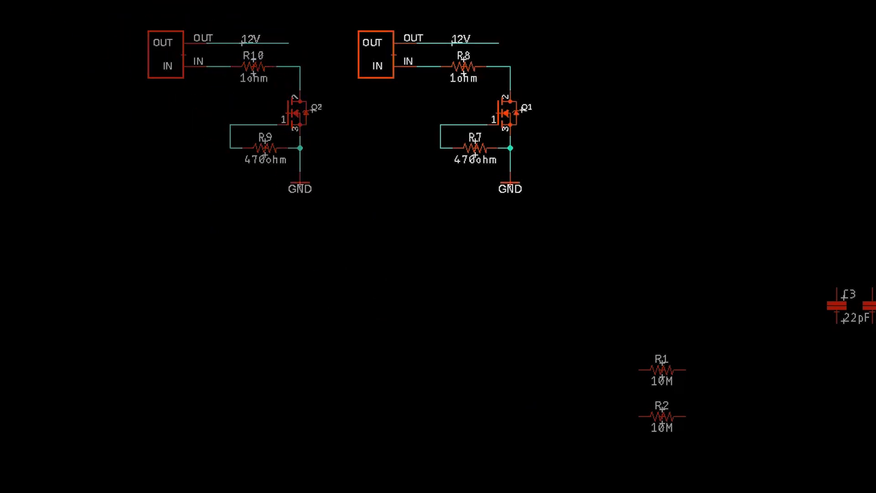
Place a second copy of the grouped Q1 MOSFET circuit below the first duplicate.
right_click(383, 53)
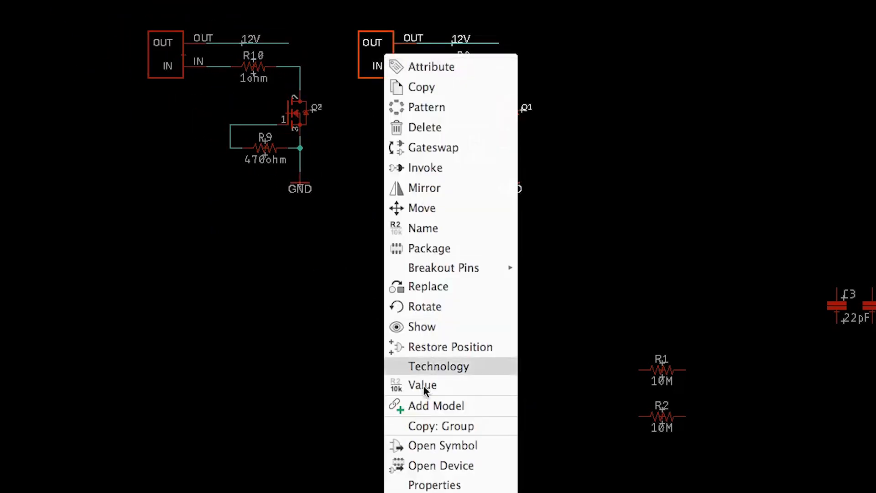
left_click(417, 432)
left_click(176, 262)
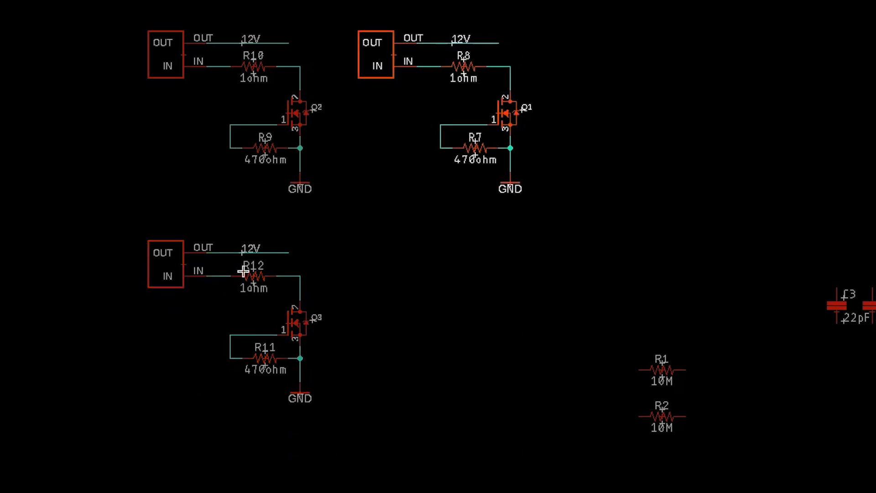
Place a third copy of the grouped MOSFET circuit directly below the original Q1 circuit.
right_click(466, 67)
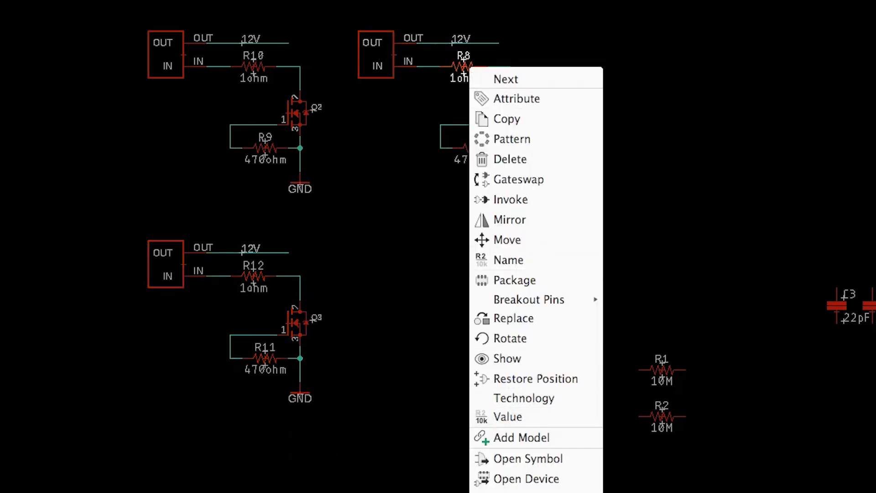
key("Escape")
right_click(464, 67)
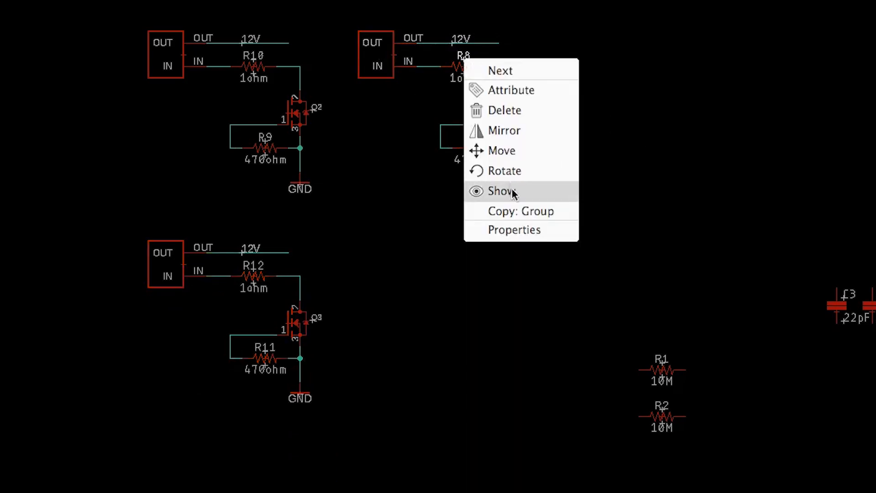
left_click(508, 210)
left_click(470, 279)
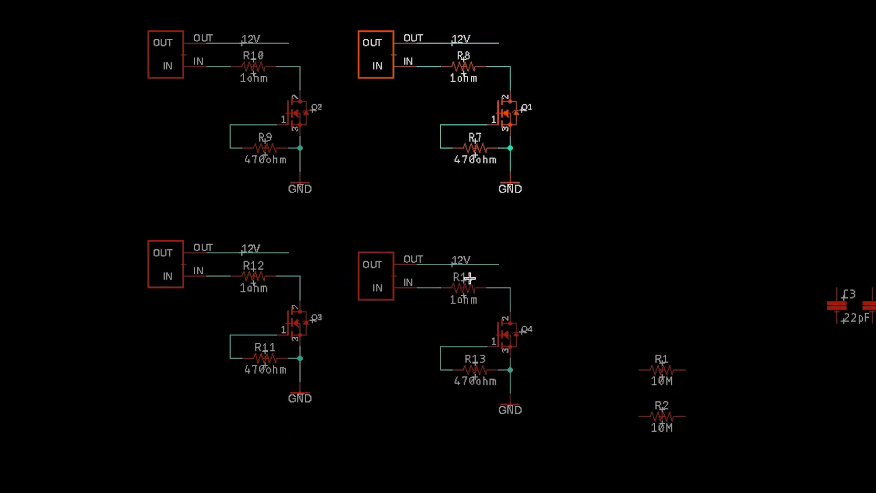
Draw horizontal net stubs from Teensy pins 20/A6, 21/A7, 22/A8 and 23/A9, ending in line with the SCL net.
middle_click_drag(650, 192, 586, 122)
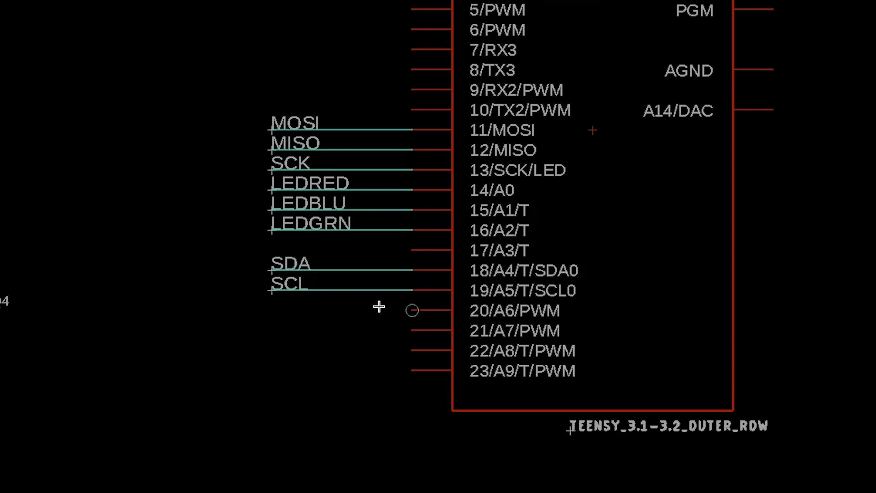
left_click(408, 310)
double_click(271, 310)
left_click(410, 330)
double_click(273, 330)
left_click(410, 350)
double_click(272, 350)
left_click(410, 370)
double_click(271, 370)
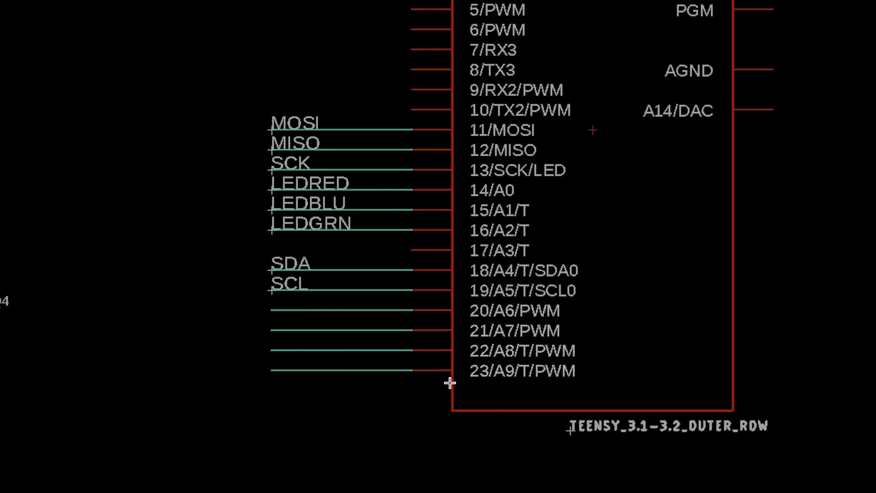
Place net labels at the free ends of the four nets on Teensy pins 20 to 23.
scroll(355, 360, "up", 2)
scroll(301, 427, "up", 1)
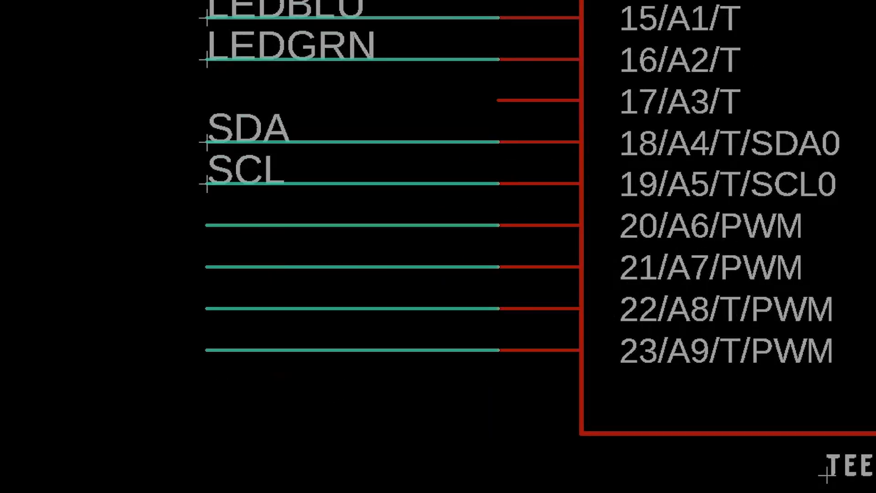
left_click(208, 223)
left_click(210, 268)
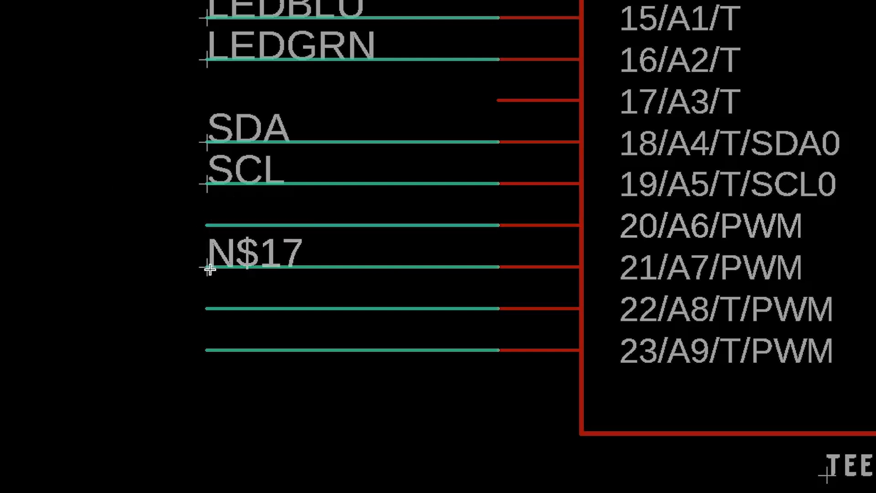
key("ctrl+z")
left_click(211, 226)
left_click(211, 226)
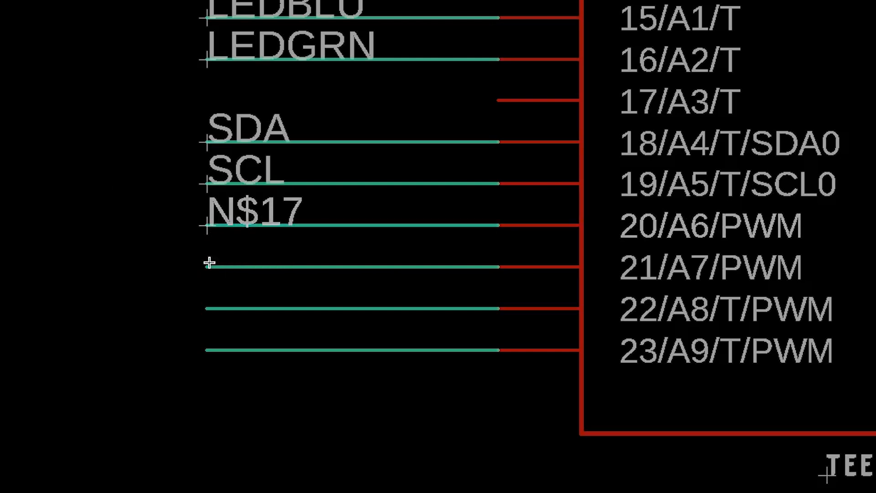
left_click(207, 267)
left_click(209, 268)
left_click(207, 309)
left_click(208, 308)
left_click(209, 350)
left_click(208, 350)
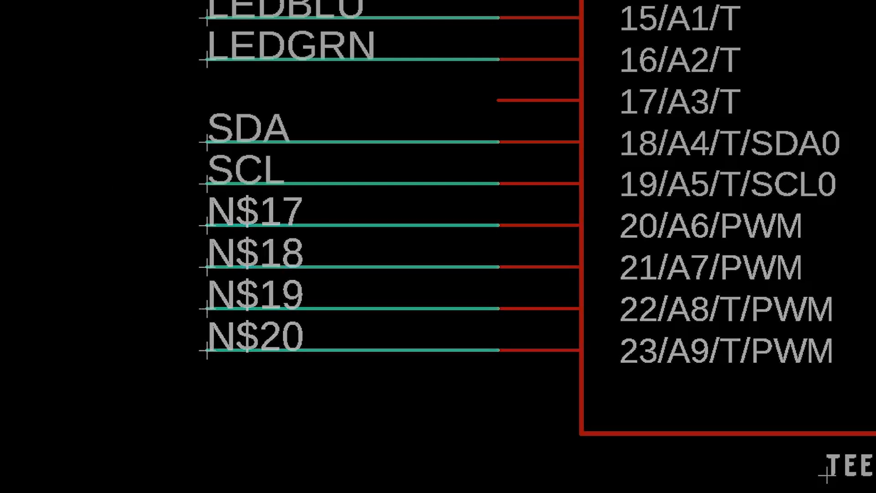
Name the nets on Teensy pins 20/A6 and 21/A7 PY1 and PY2.
left_click(206, 220)
type("PY1")
key("Return")
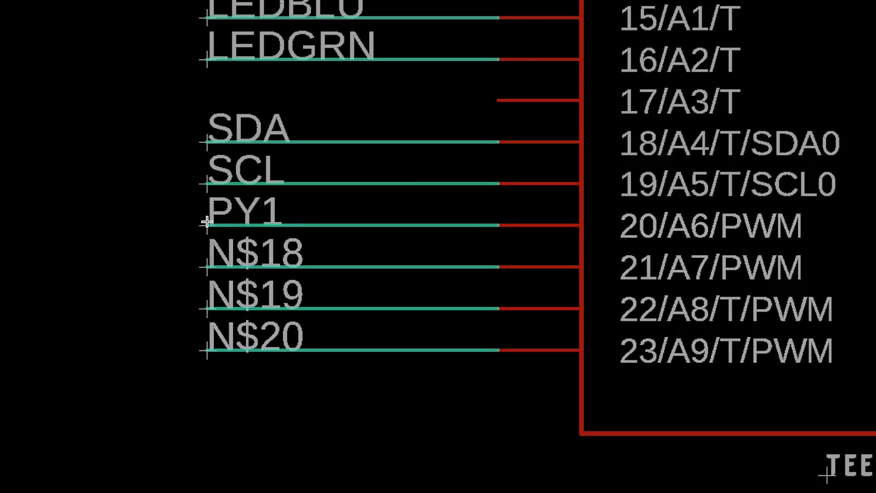
left_click(205, 265)
type("PY2")
key("Return")
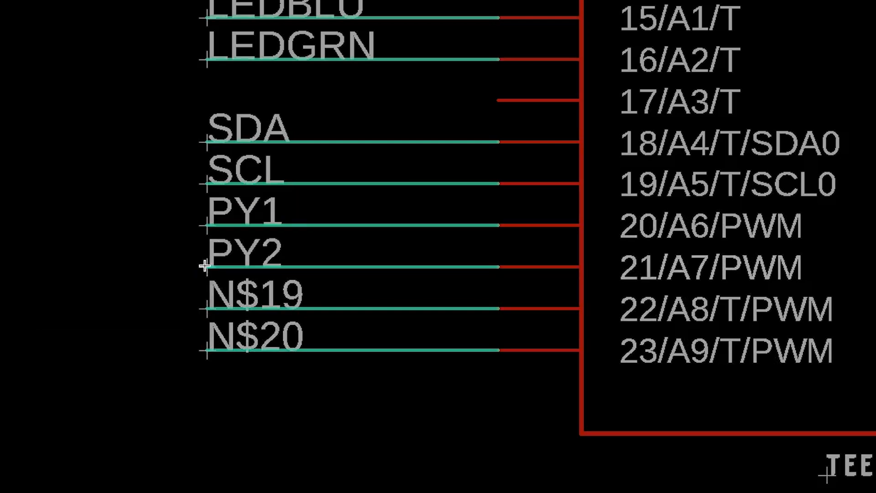
Name the nets on Teensy pins 22/A8 and 23/A9 PY3 and PY4.
left_click(209, 298)
type("PY3")
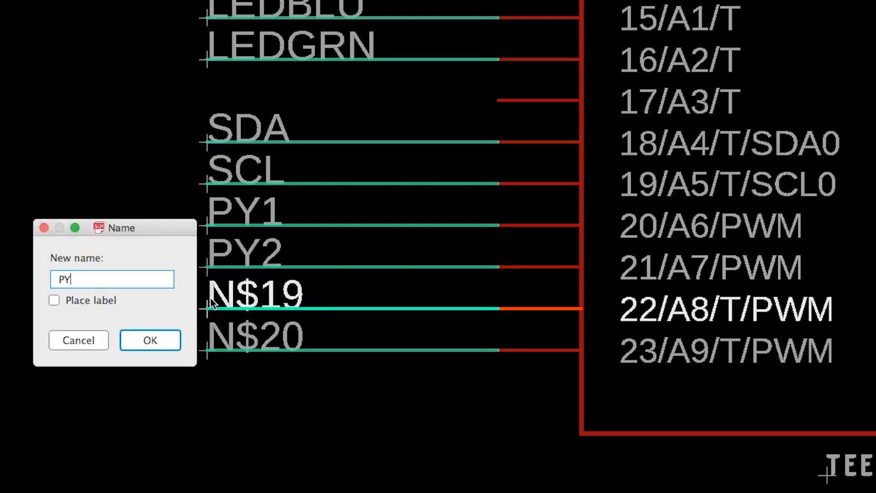
key("Return")
left_click(201, 344)
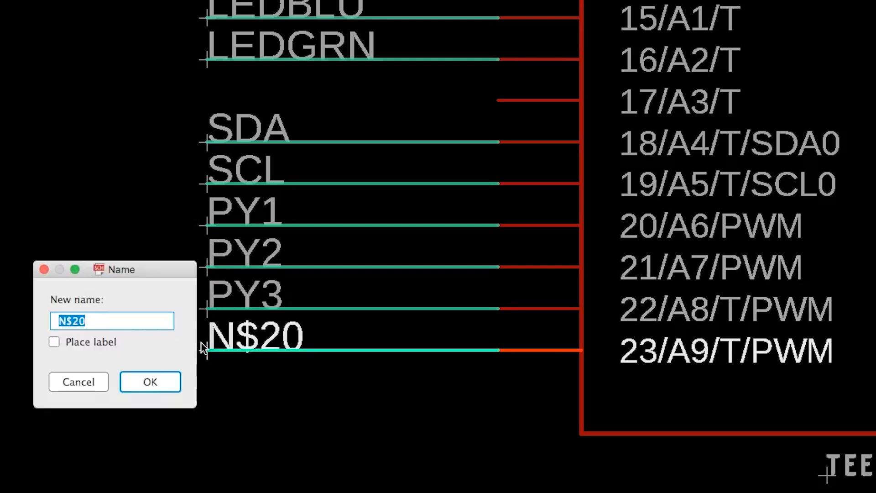
type("PL")
key("BackSpace")
type("Y4")
key("Return")
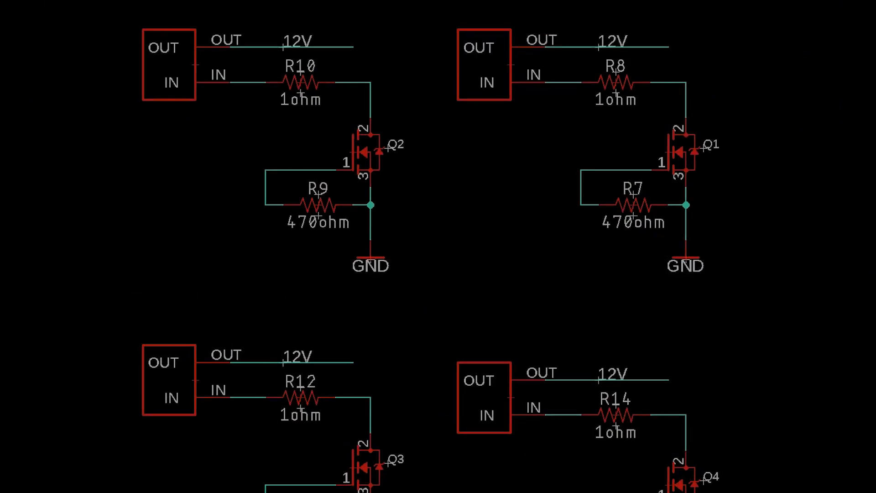
Draw horizontal net stubs leftward from the corners of the Q2 and Q1 gate nets.
left_click(265, 170)
double_click(195, 170)
left_click(582, 170)
double_click(509, 171)
Draw matching horizontal net stubs leftward from the corners of the Q4 and Q3 gate nets.
left_click(607, 147)
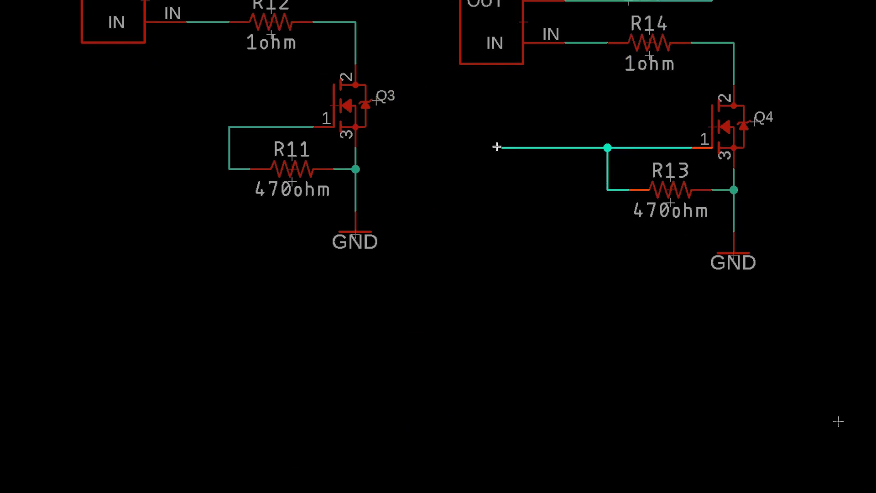
key("Escape")
left_click(787, 347)
double_click(697, 346)
key("Escape")
left_click(407, 322)
double_click(323, 322)
Group the whole Q3 MOSFET circuit and move it down level with the Q4 circuit.
scroll(323, 319, "down", 2)
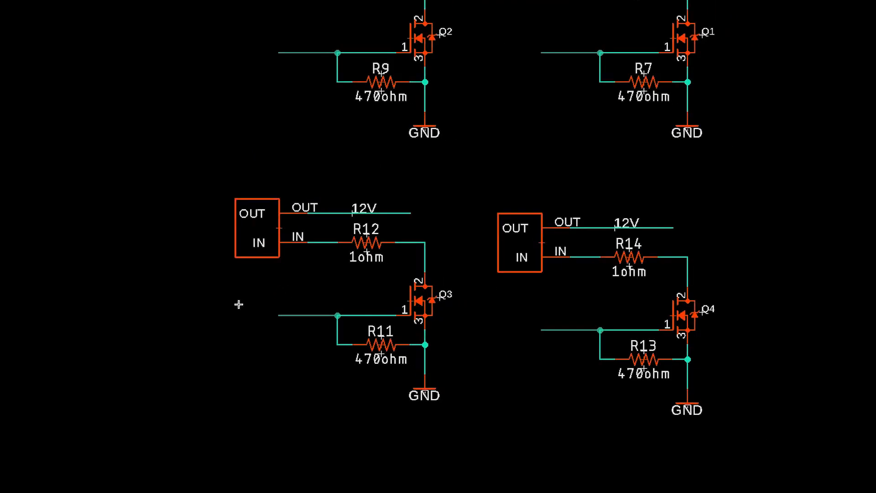
left_click_drag(184, 180, 463, 456)
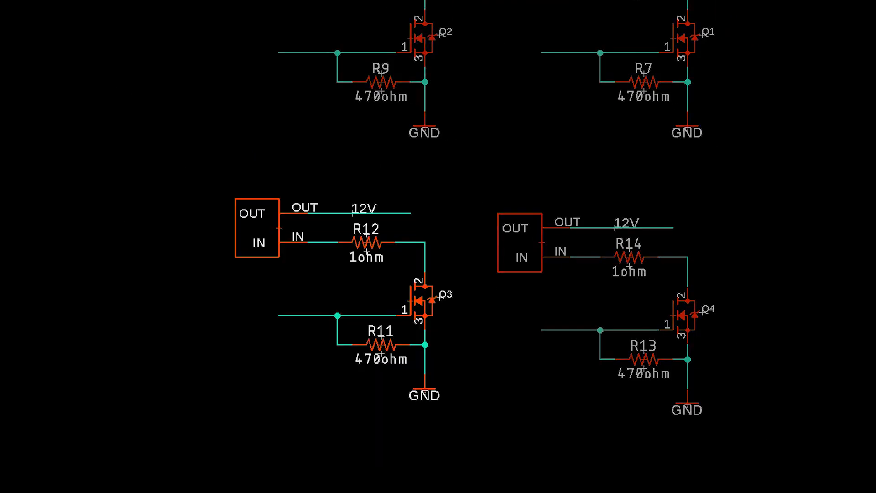
right_click(369, 253)
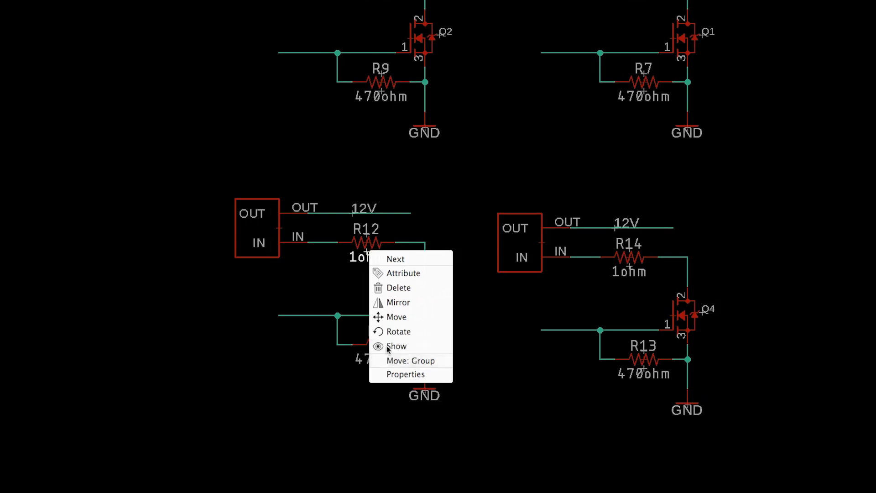
left_click(390, 358)
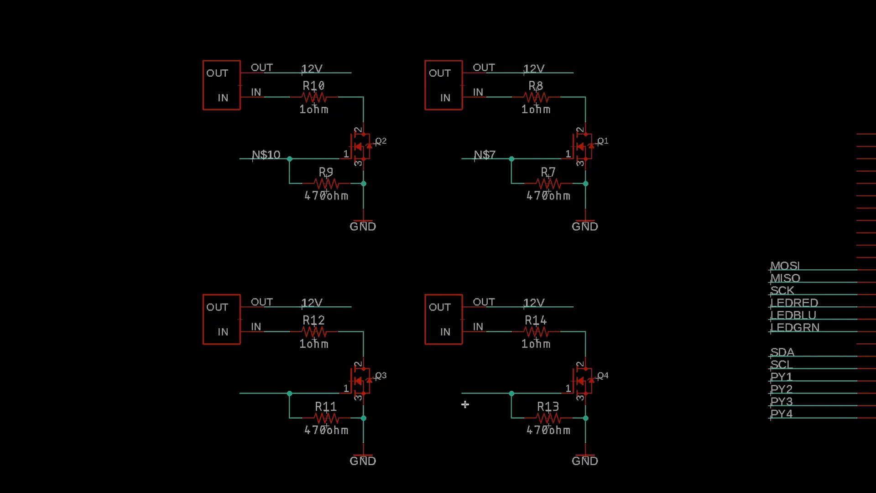
Place net labels on the Q4 and Q3 gate stubs, and name Q2's gate net PY1, connecting it to the Teensy's PY1 net.
left_click(476, 392)
left_click(252, 393)
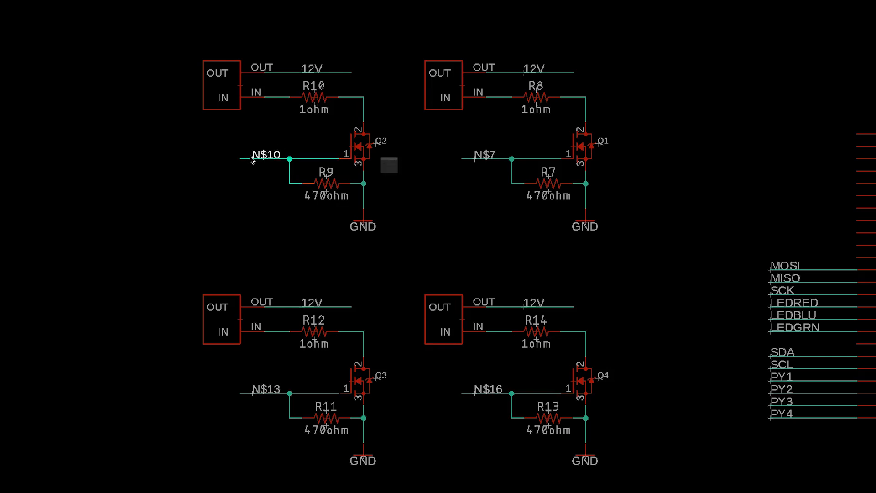
left_click(252, 158)
key("Return")
key("Return")
Name Q1's gate net PY2 and connect it to the Teensy's PY2 net.
left_click(473, 158)
type("OP")
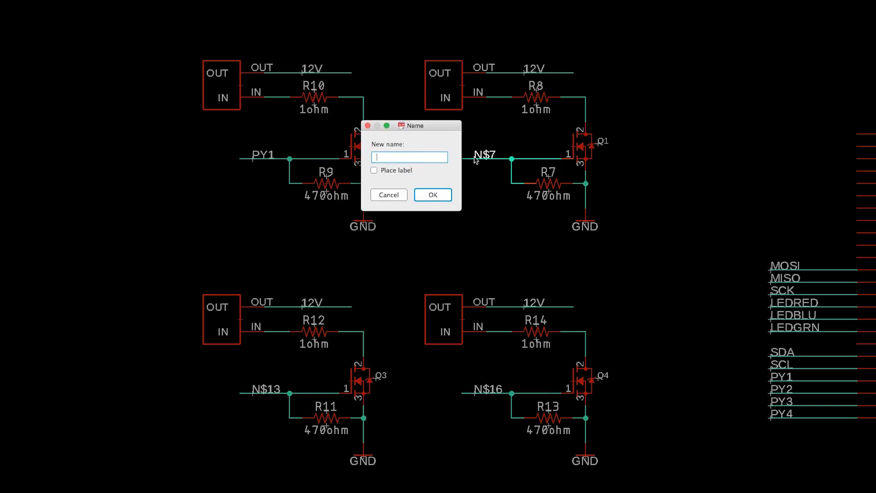
type("2")
key("Return")
key("Return")
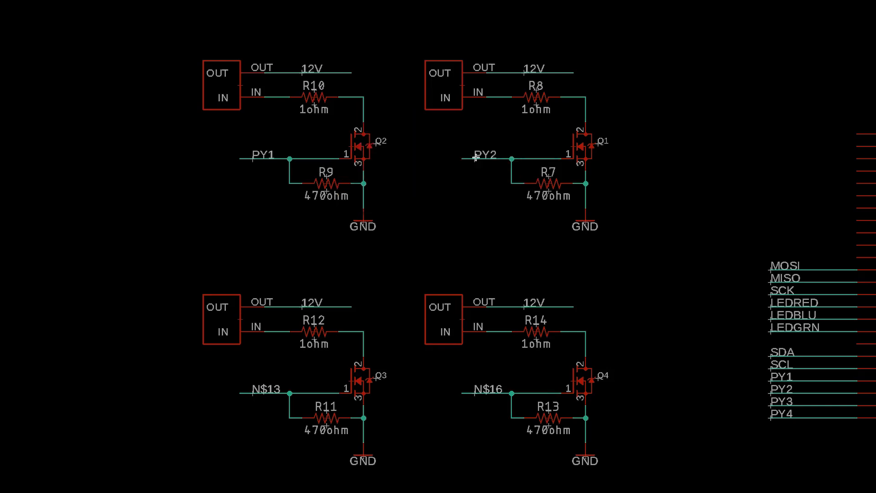
Name Q3's gate net PY3, connect it to the Teensy's PY3 net, and open Q4's gate net for renaming.
left_click(252, 392)
type("PY3")
key("Return")
key("Return")
left_click(476, 392)
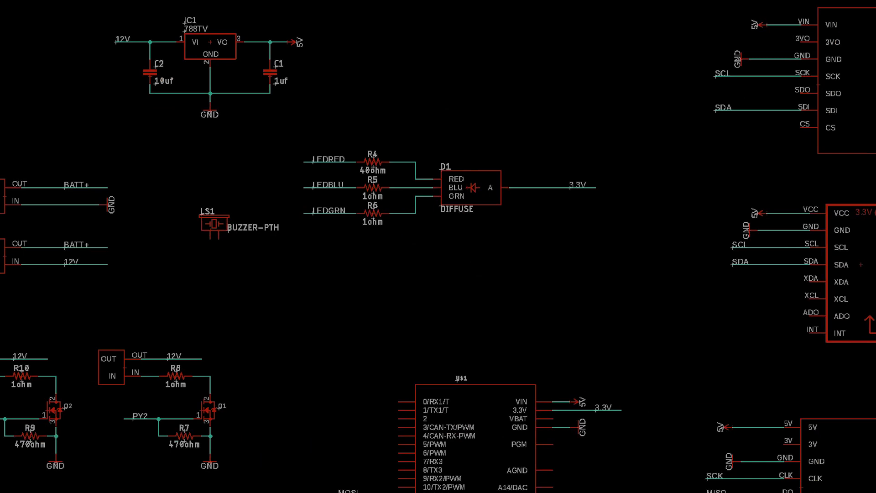
Group the RGB LED circuit with D1 and resistors R4 to R6 and move it down, lower than buzzer LS1.
left_click_drag(297, 144, 641, 263)
right_click(465, 182)
left_click(479, 189)
left_click(471, 282)
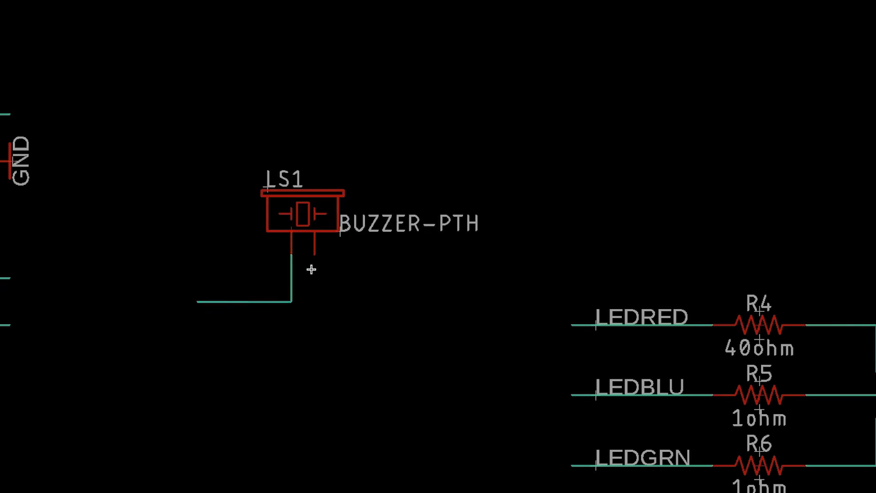
left_click(315, 254)
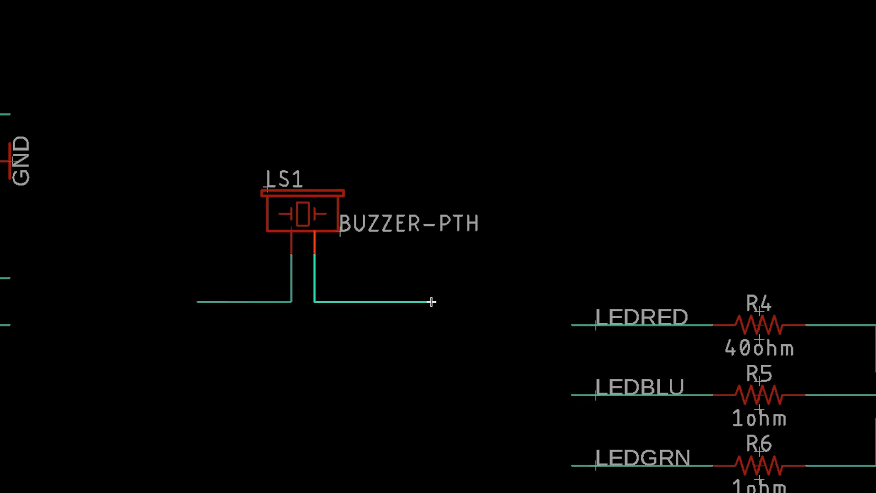
double_click(431, 302)
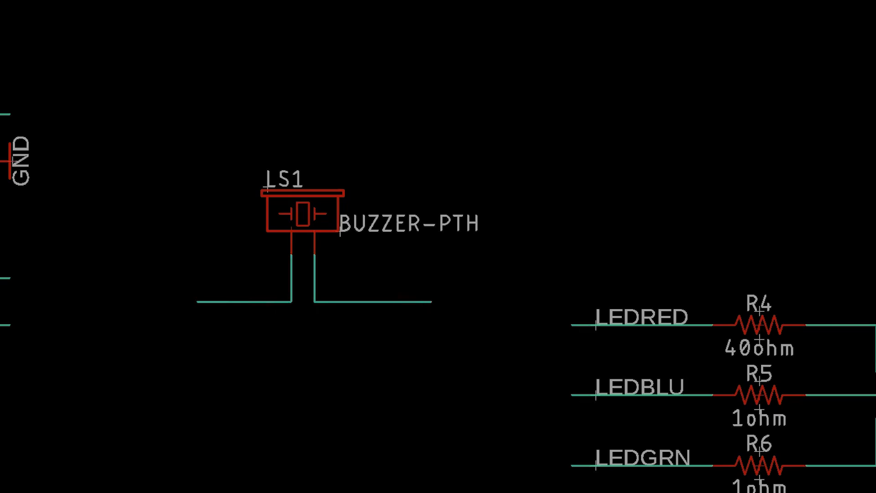
key("ctrl+z")
key("ctrl+z")
key("ctrl+z")
Draw a net down and rightward from buzzer LS1's right pin, and wire its left pin to a new GND symbol below.
left_click(323, 296)
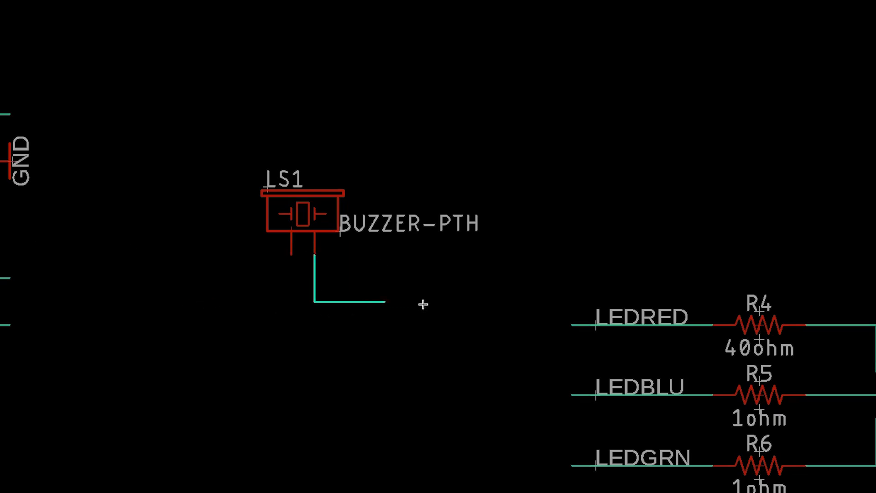
double_click(454, 302)
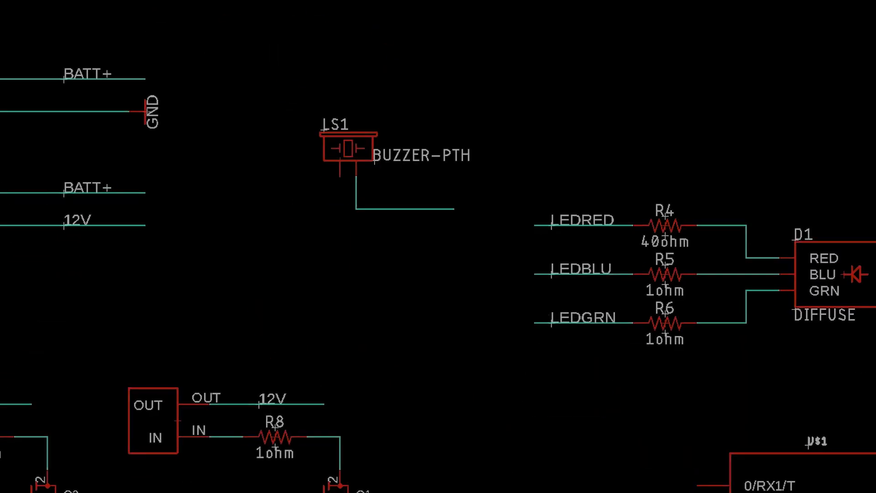
left_click(337, 236)
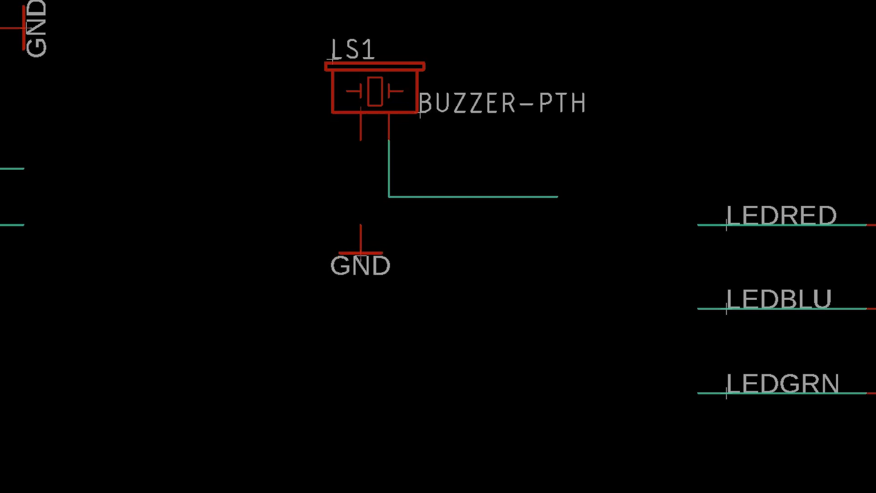
left_click(361, 140)
left_click(361, 224)
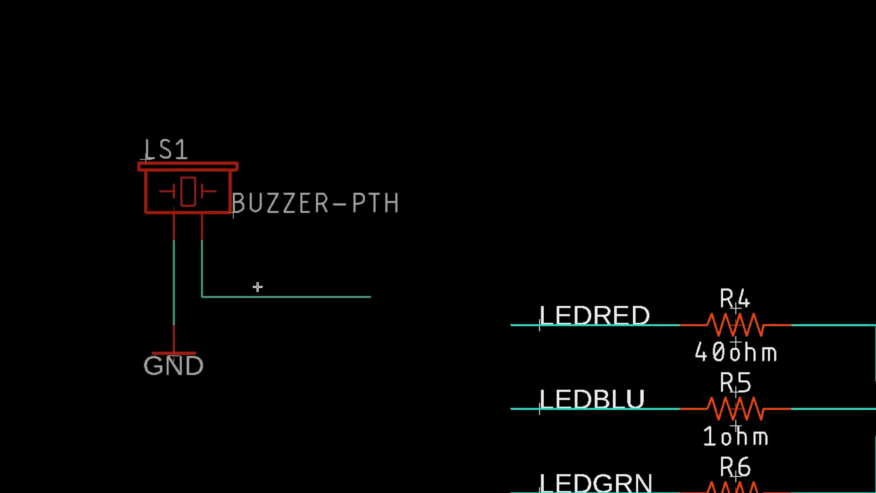
Label the net on the buzzer's right pin and name it BUZZER.
left_click(230, 296)
left_click(241, 296)
type("BUZZER")
key("Return")
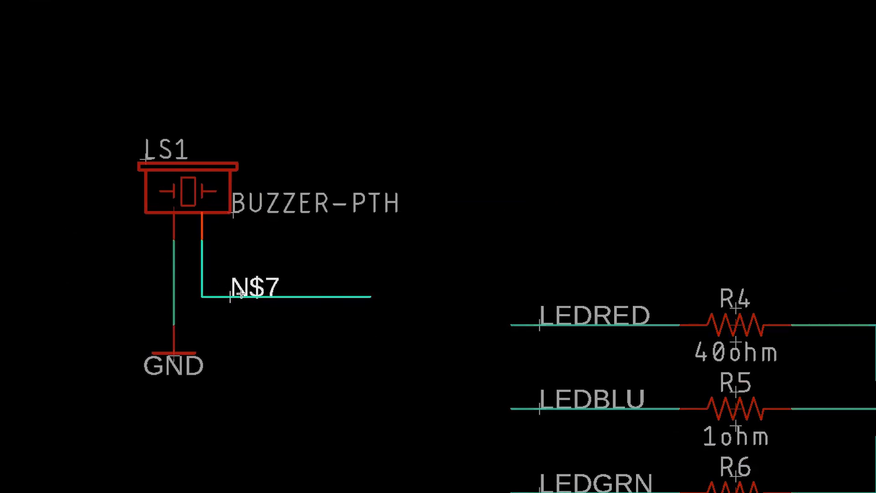
Draw a labelled net stub from Teensy pin 10 in line with MOSI, name it BUZZER and connect it to the buzzer's net.
scroll(287, 319, "down", 2)
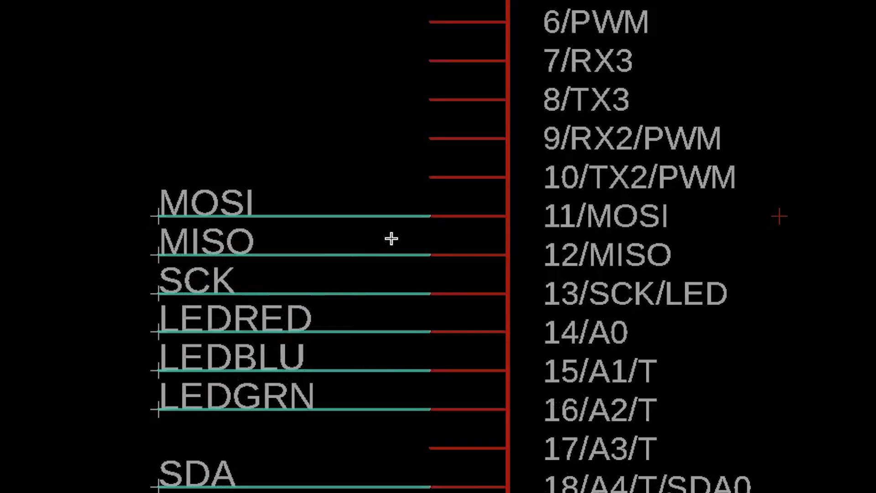
double_click(158, 177)
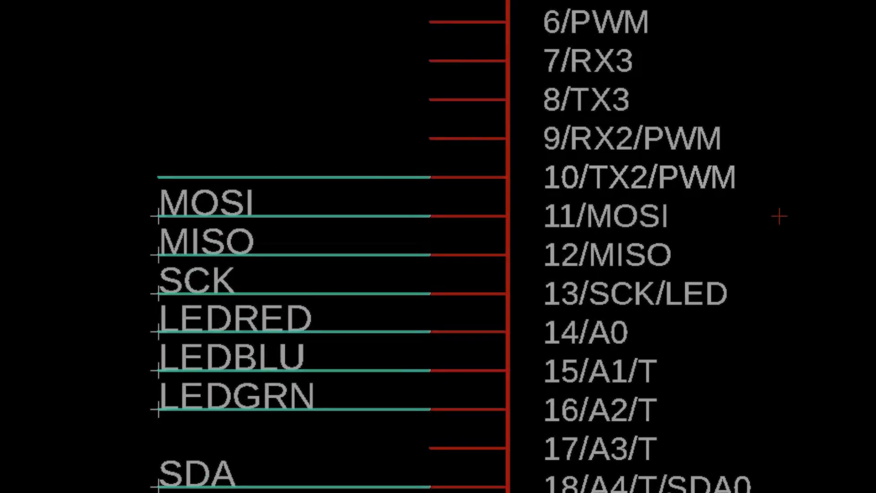
left_click(157, 177)
left_click(157, 174)
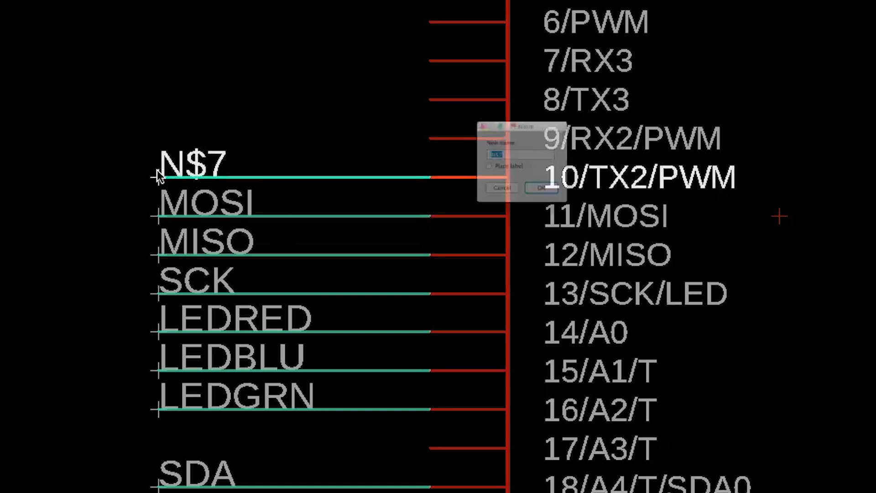
type("BUZZER")
key("Return")
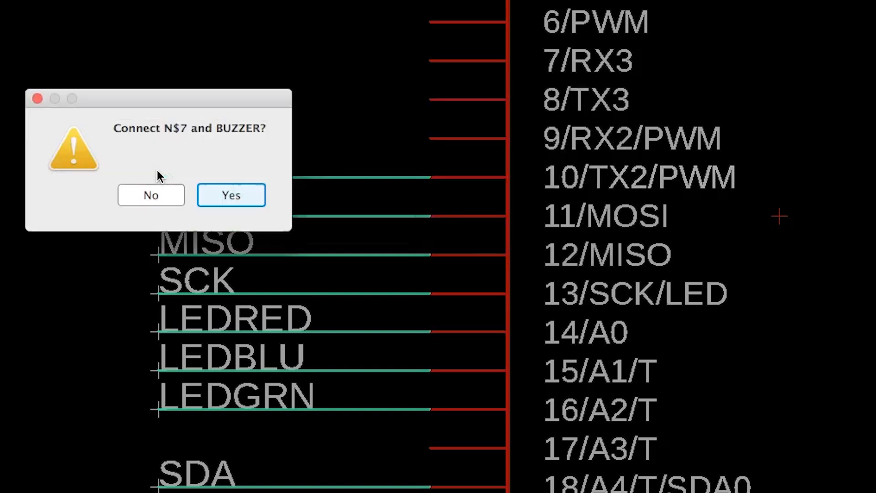
key("Return")
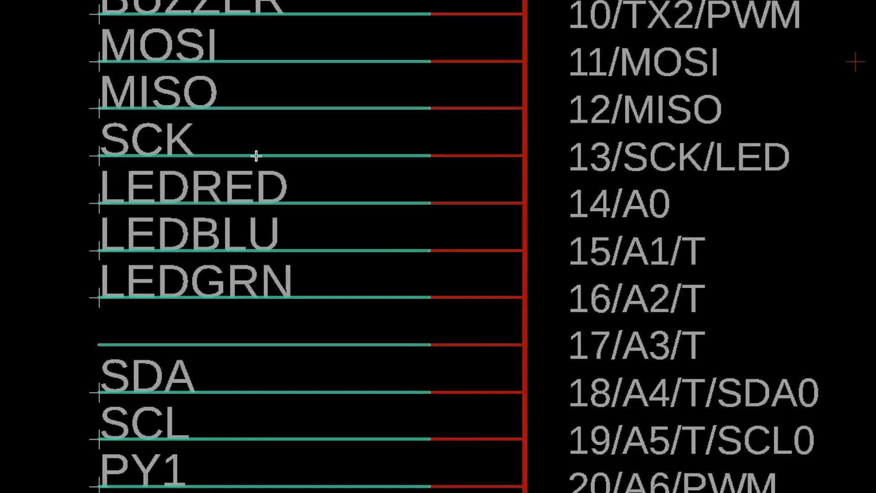
Label the net stub on Teensy pin 17/A3 and name it VOLTAGE.
scroll(288, 180, "down", 2)
middle_click_drag(411, 220, 360, 168)
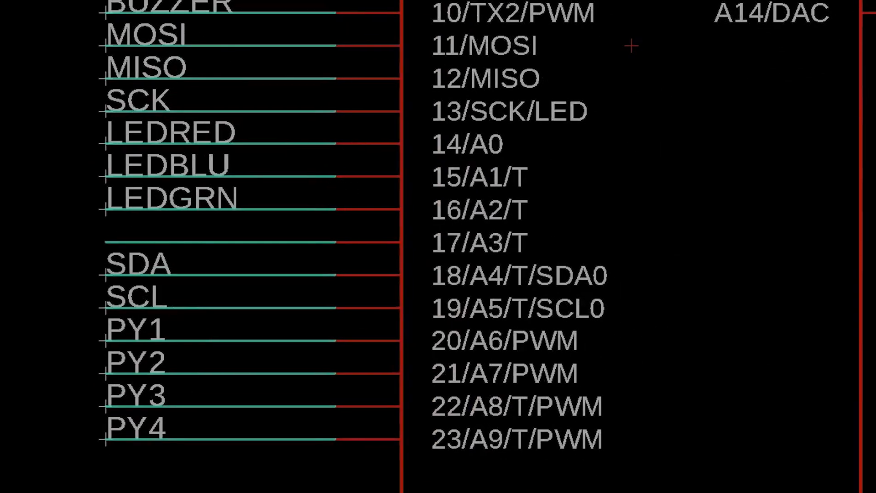
left_click(105, 240)
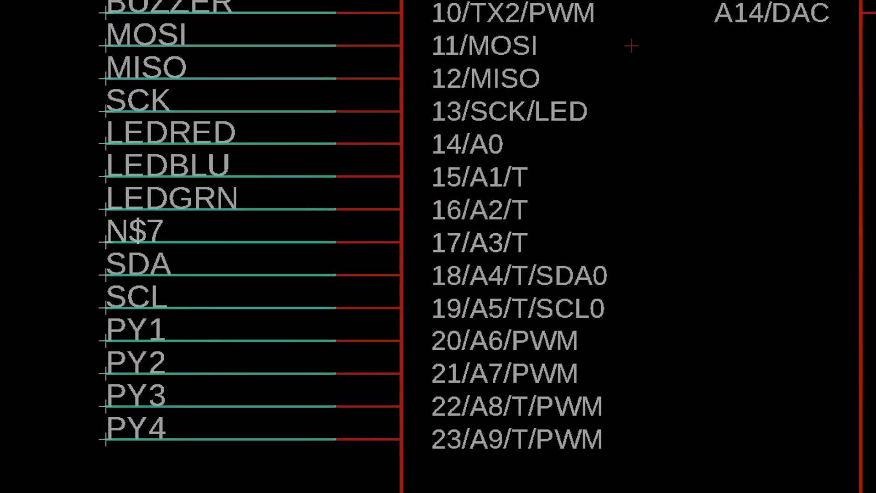
left_click(103, 237)
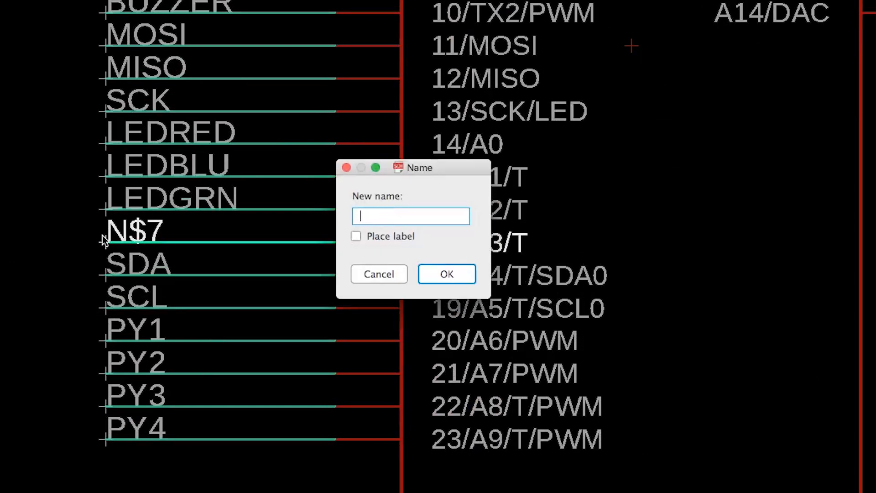
type("VOLTAGE")
key("Return")
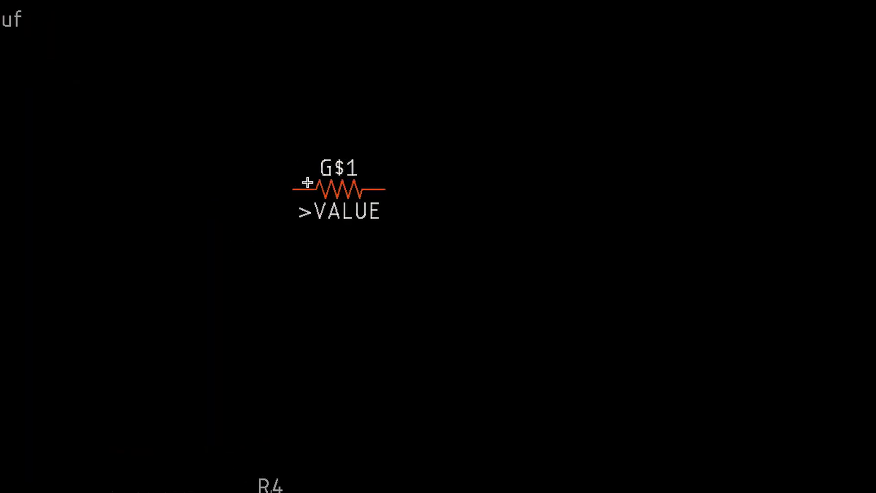
Place two 10M resistors one above the other in the empty area and draw a net leftward from the upper one.
left_click(321, 167)
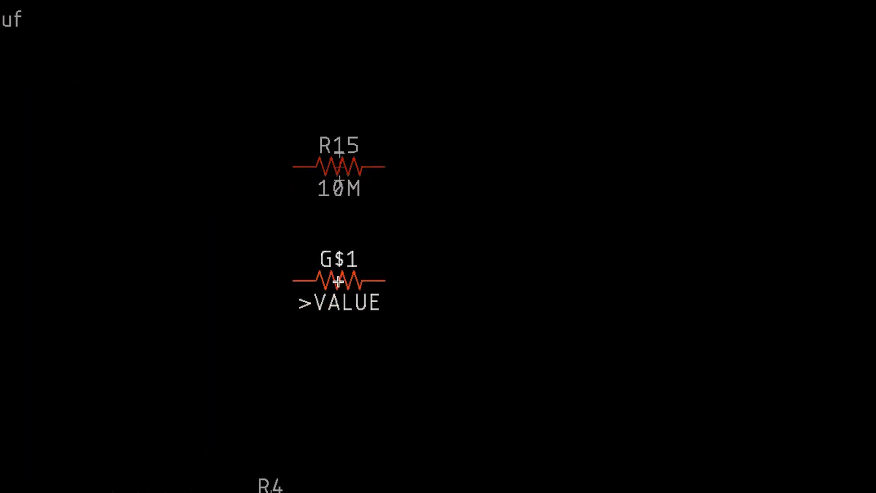
left_click(335, 261)
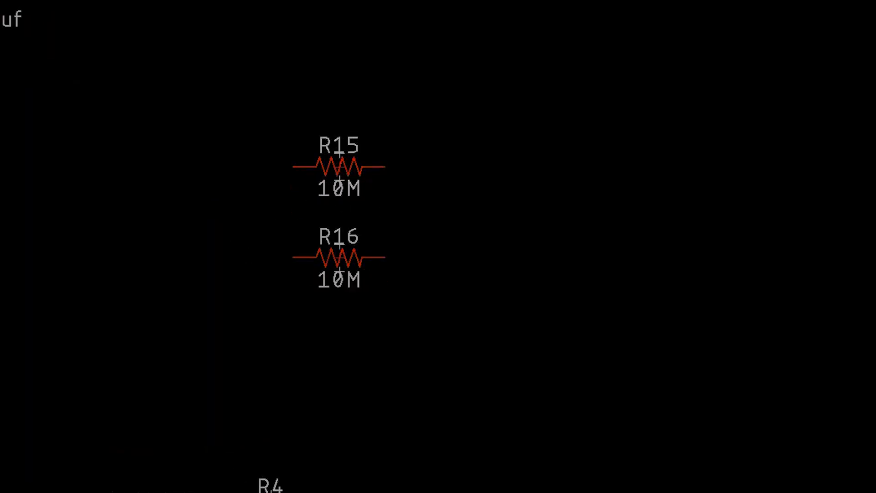
left_click(293, 166)
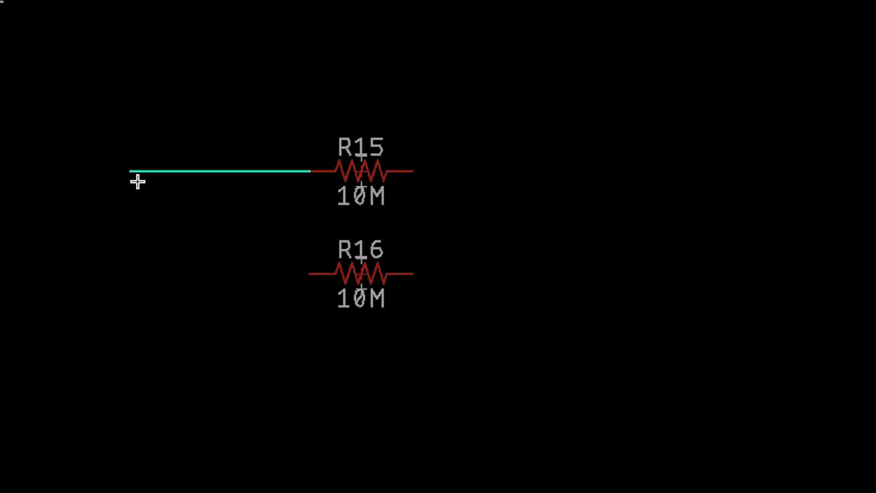
double_click(172, 177)
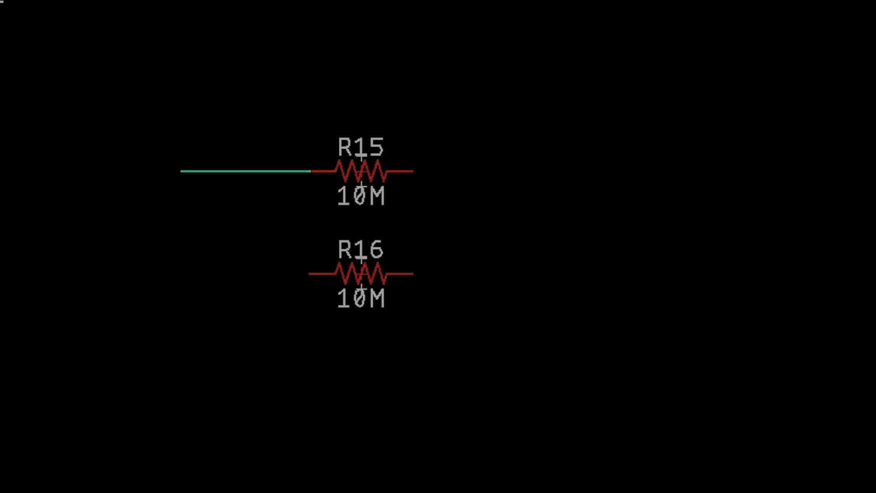
Label the net stub on R15's left pin and name it 12V, connecting it to the existing 12V net.
left_click(221, 172)
left_click(208, 171)
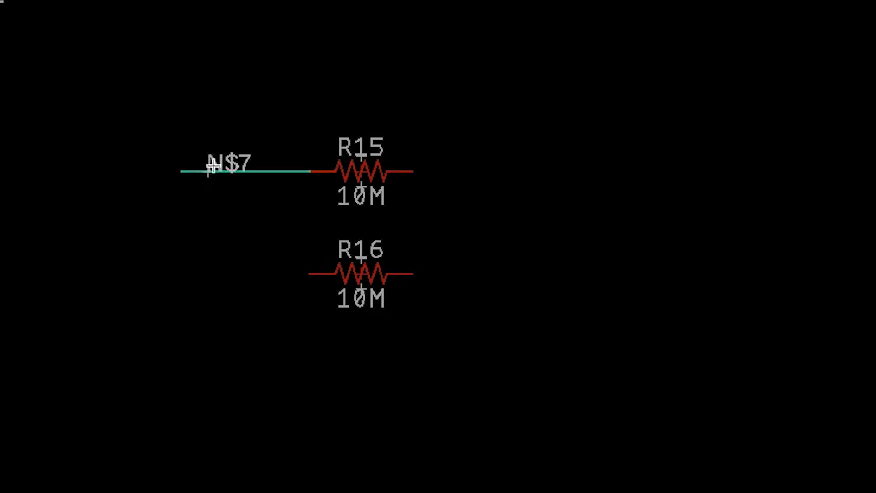
left_click(213, 165)
type("12V")
key("Return")
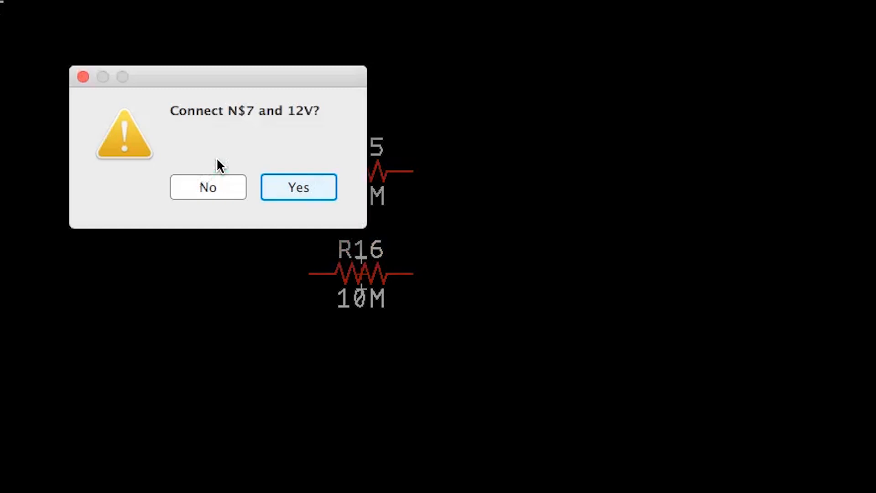
key("Return")
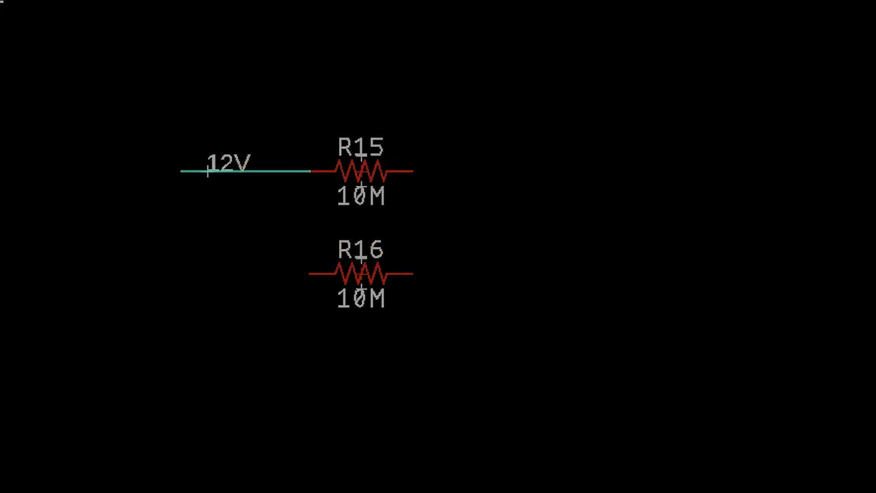
Join the right pins of R15 and R16 with a net.
left_click(413, 171)
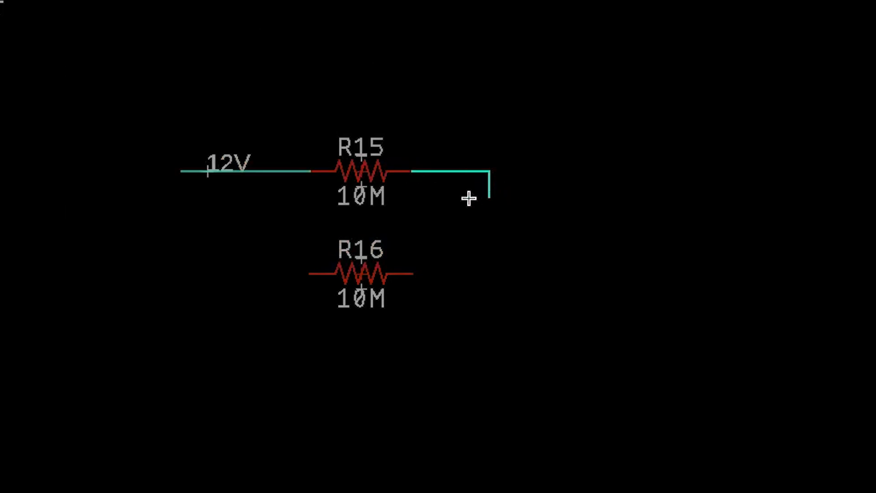
left_click(463, 274)
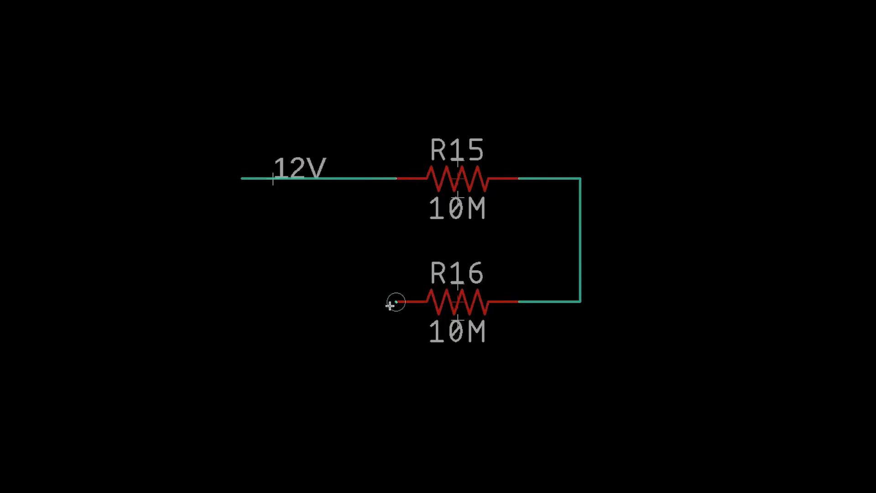
Copy the buzzer's GND symbol to just below and left of R16 and wire it to R16's left pin.
left_click(396, 302)
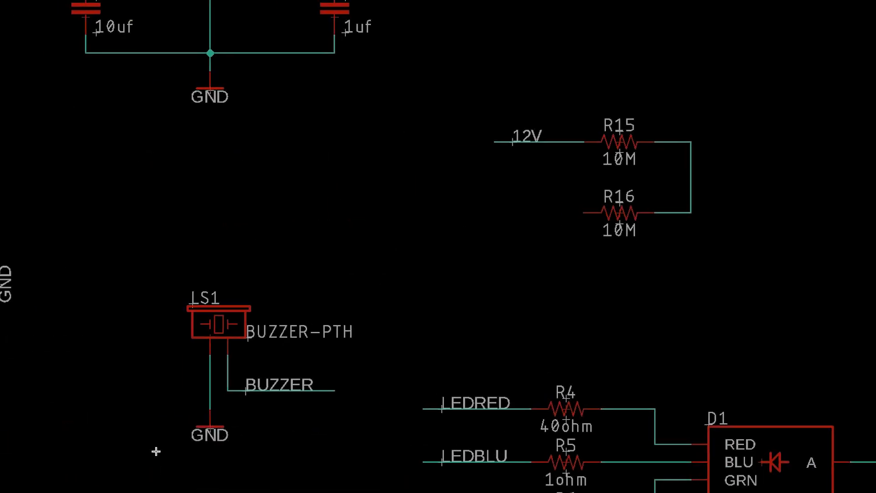
left_click(210, 429)
left_click(549, 261)
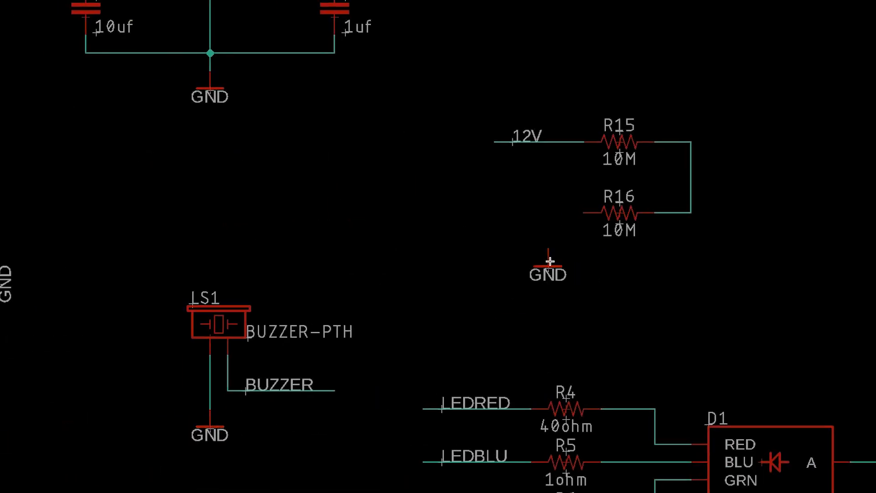
left_click(584, 212)
left_click(546, 250)
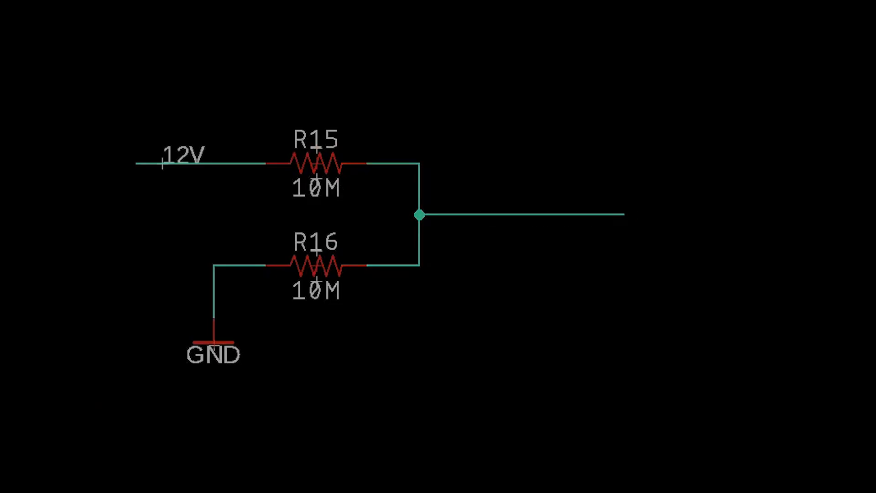
Draw a net rightward from the middle of the link between R15 and R16 and place a label on it.
left_click(488, 215)
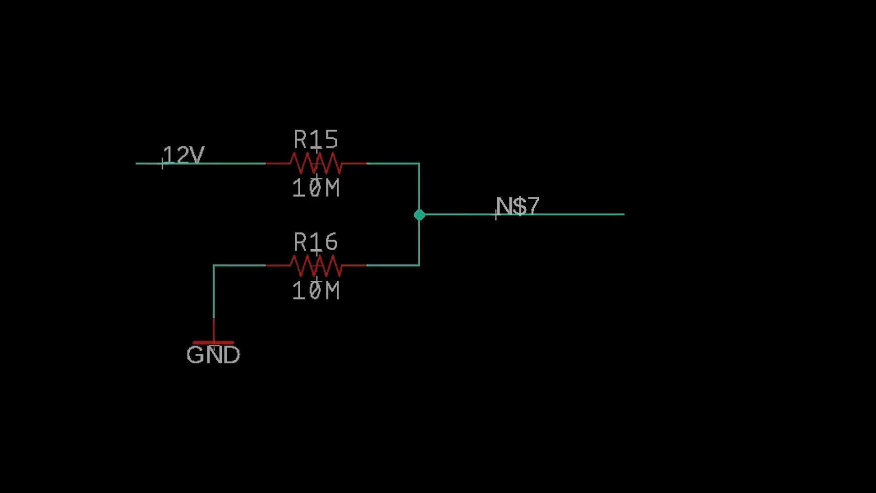